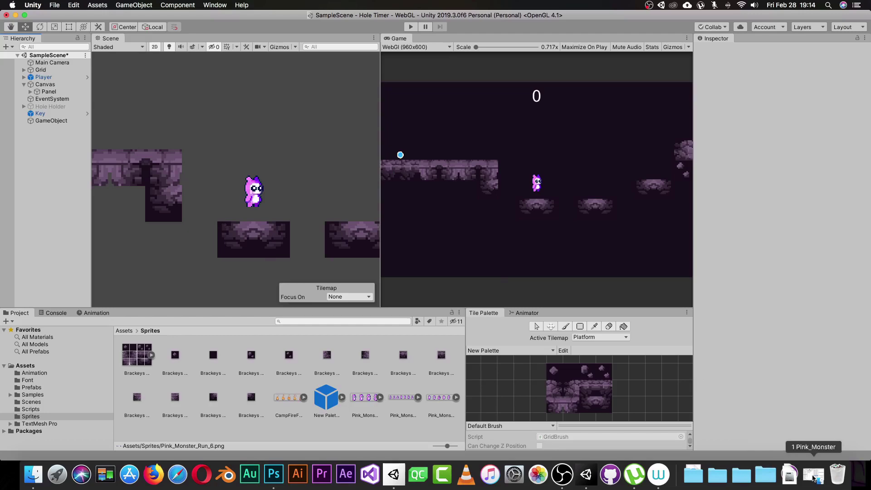
# Step: Import Pink_Monster_Run_6.png from the 1 Pink_Monster folder into Sprites, then minimise Finder
pyautogui.click(814, 474)
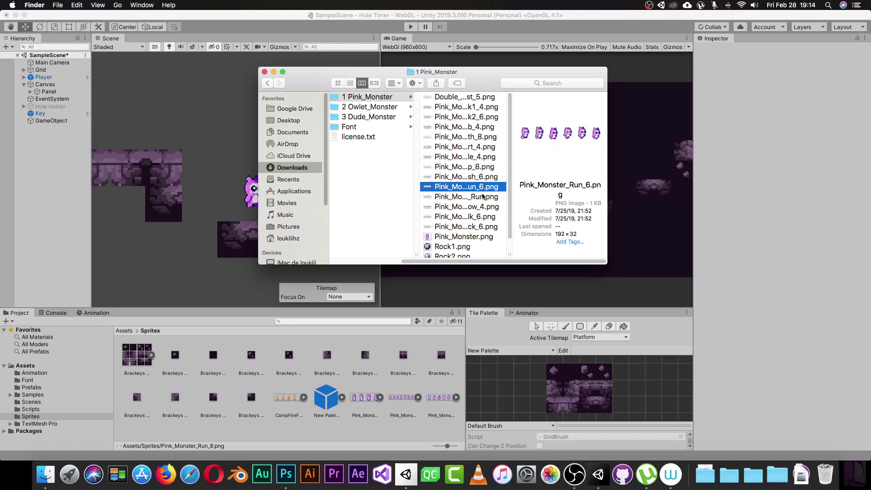
pyautogui.moveTo(481, 189); pyautogui.dragTo(378, 343)
pyautogui.moveTo(278, 73); pyautogui.dragTo(277, 74)
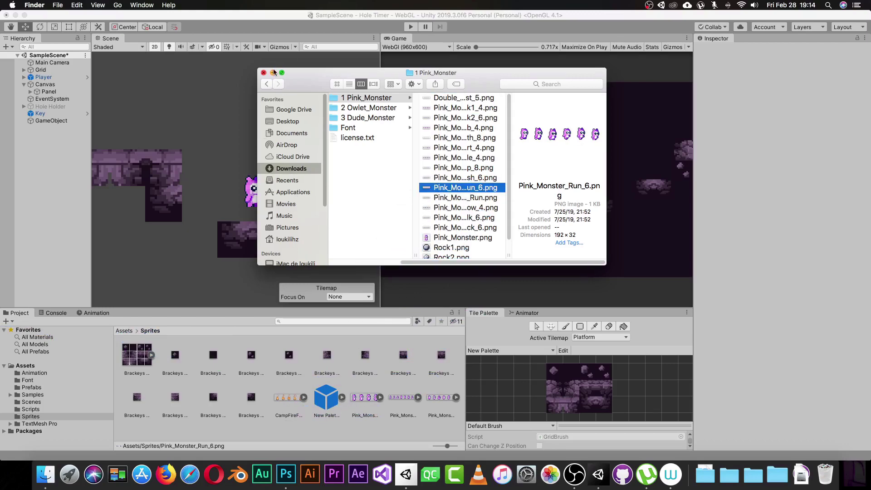
pyautogui.click(273, 73)
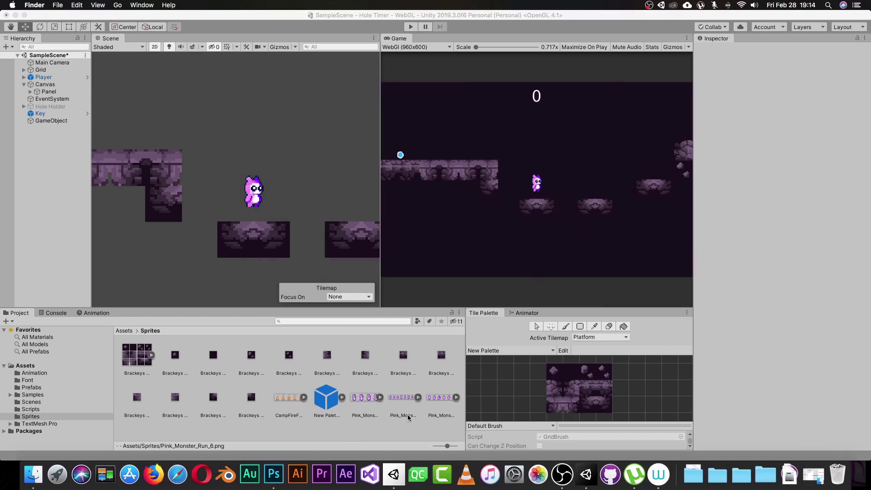
# Step: Select the Pink_Monster_Run_6 sprite sheet and resize the Inspector preview to show all import settings
pyautogui.click(409, 418)
pyautogui.click(433, 408)
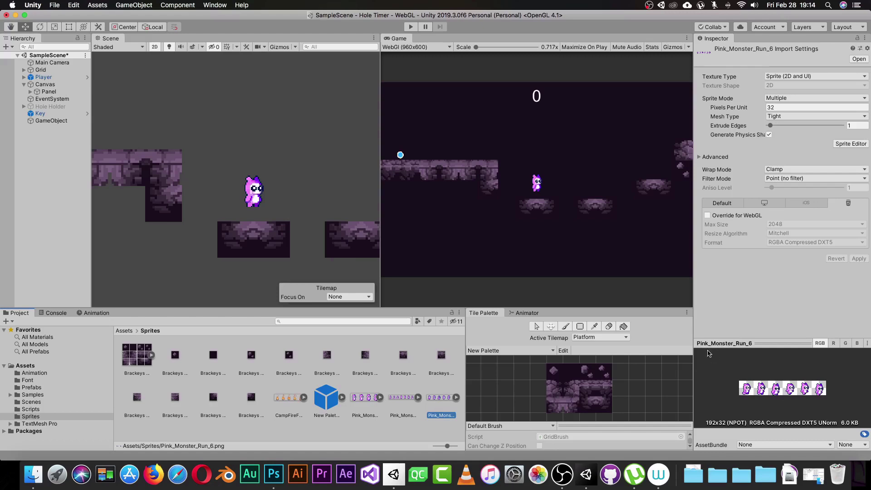
pyautogui.moveTo(767, 339); pyautogui.dragTo(764, 247)
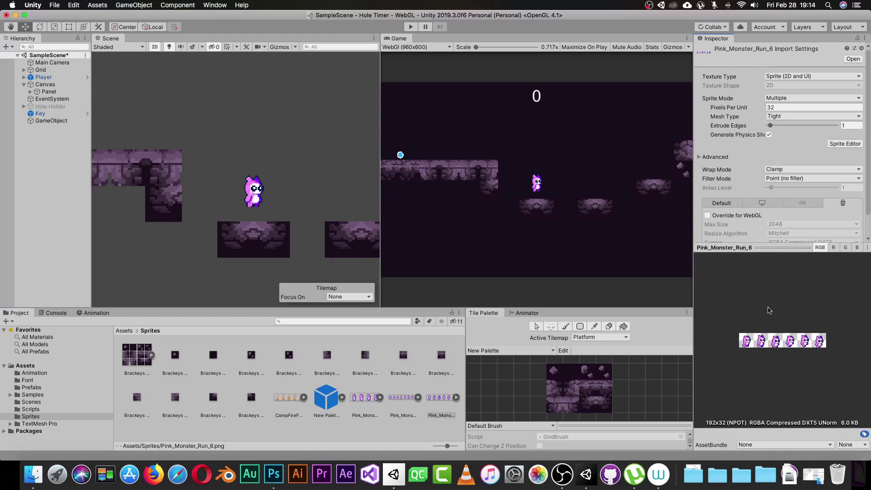
pyautogui.moveTo(766, 247); pyautogui.dragTo(763, 320)
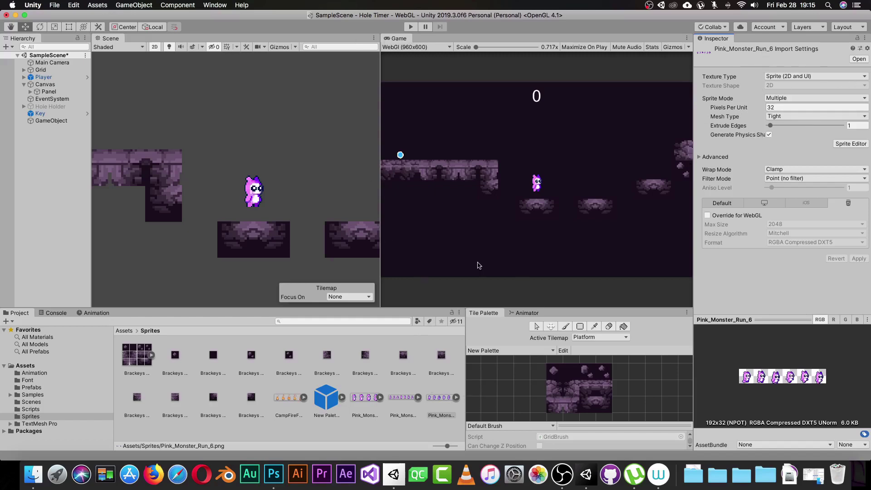
pyautogui.click(400, 396)
pyautogui.click(440, 399)
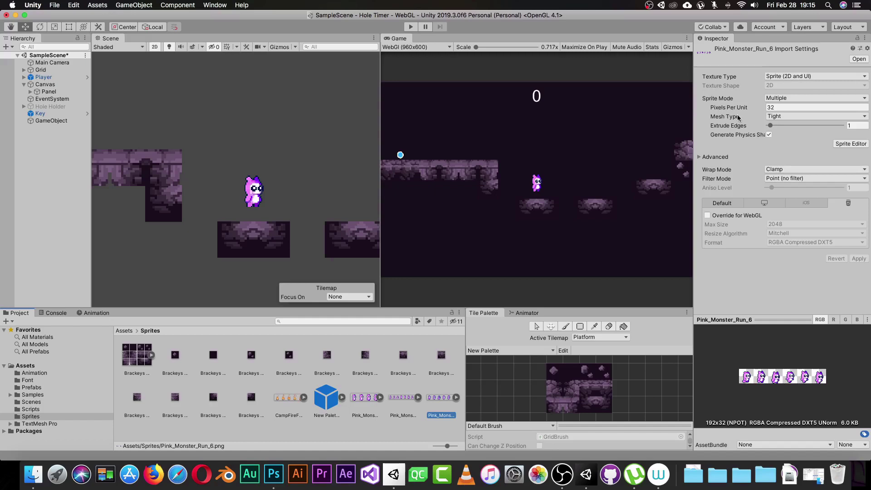
# Step: Set Sprite Mode to Single and back to Multiple, then open the Sprite Editor
pyautogui.click(787, 99)
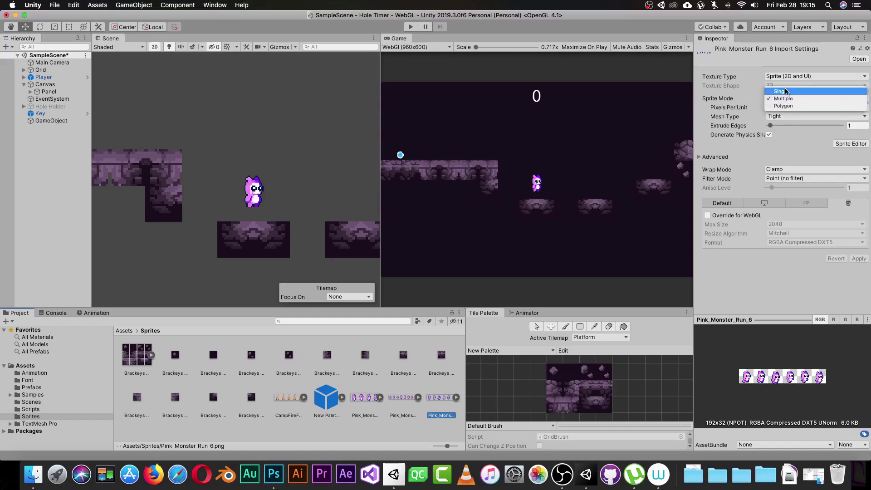
pyautogui.click(788, 91)
pyautogui.click(781, 99)
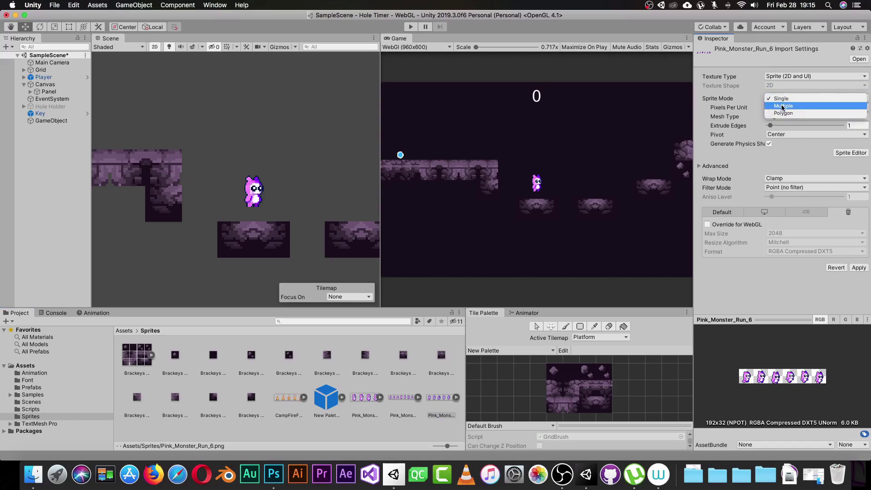
pyautogui.click(783, 106)
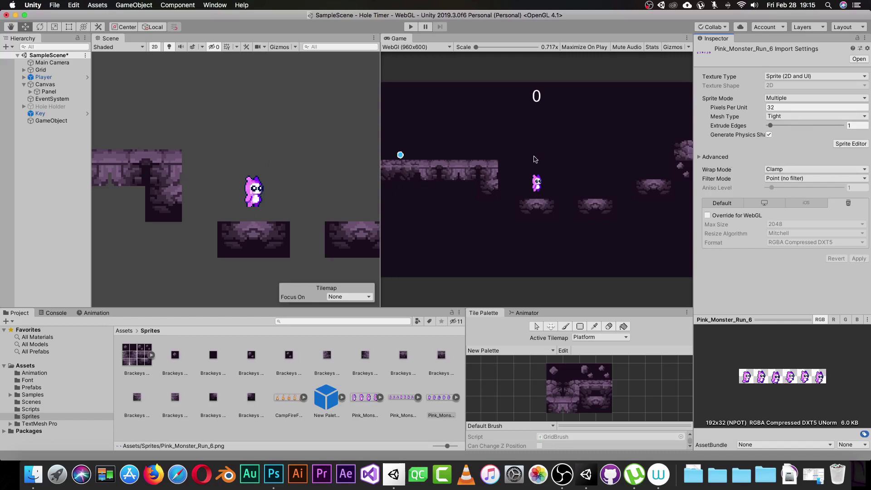
pyautogui.click(844, 144)
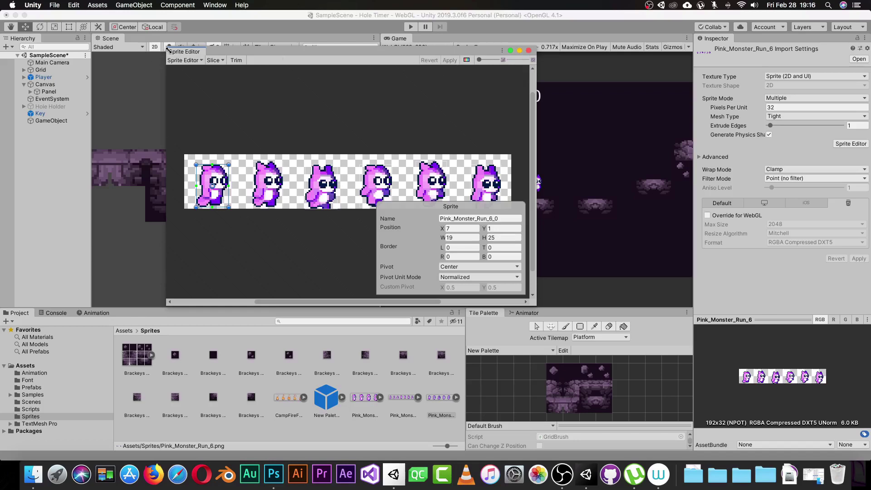
# Step: Enlarge the Sprite Editor window and keep the standard Sprite Editor mode
pyautogui.moveTo(169, 46); pyautogui.dragTo(87, 30)
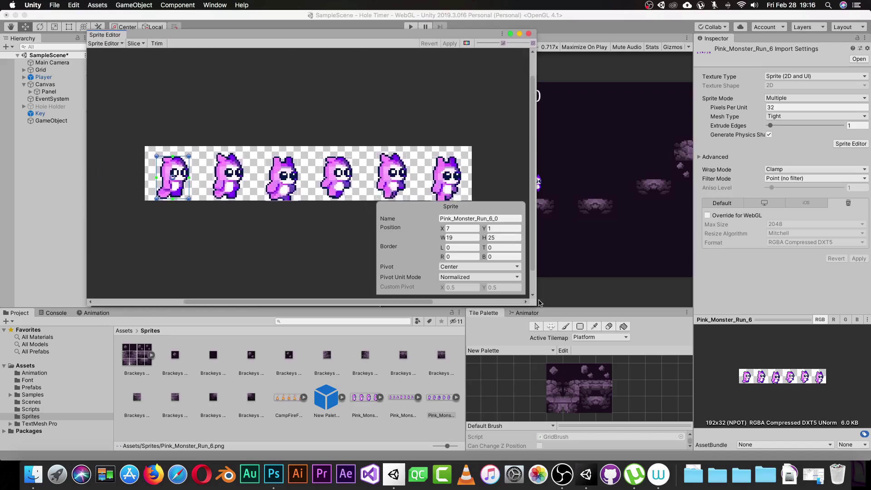
pyautogui.moveTo(533, 308); pyautogui.dragTo(588, 360)
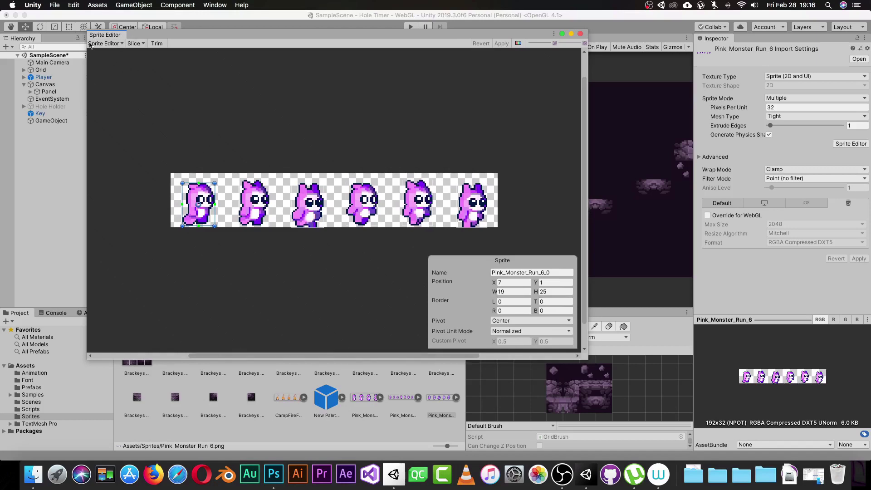
pyautogui.click(116, 44)
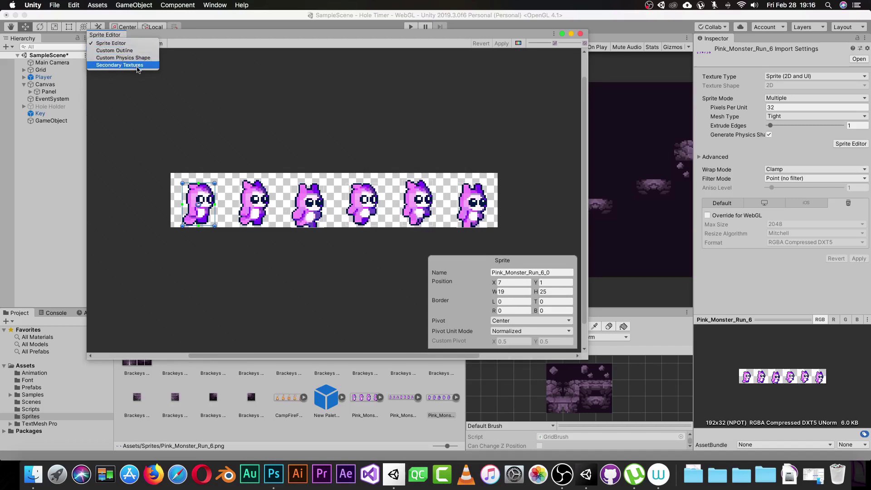
pyautogui.click(116, 43)
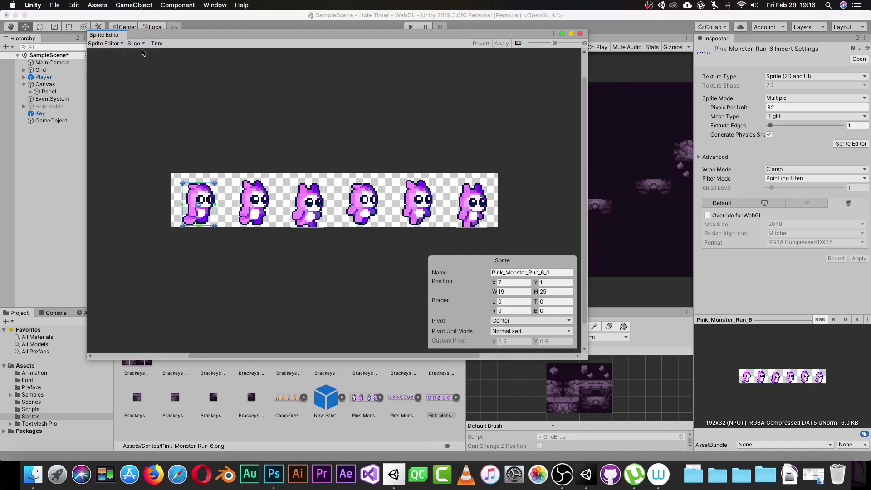
# Step: Review the Slice options, leaving the slicing type at Automatic
pyautogui.click(141, 45)
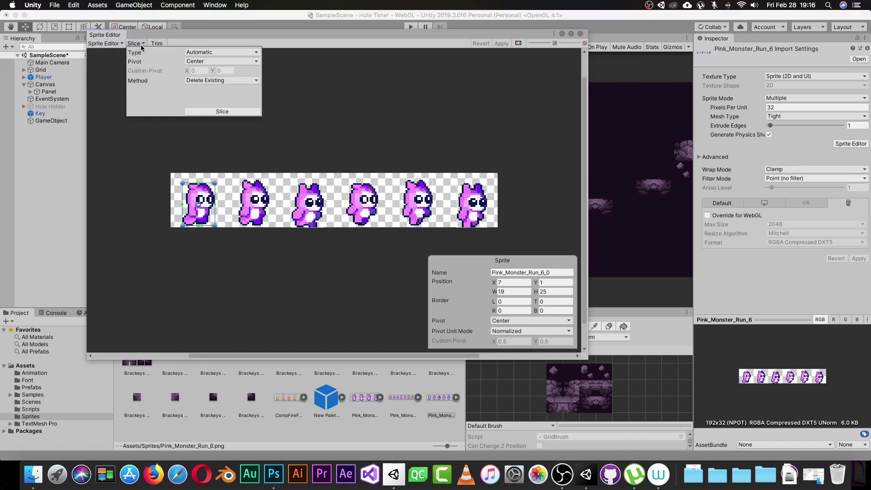
pyautogui.click(177, 250)
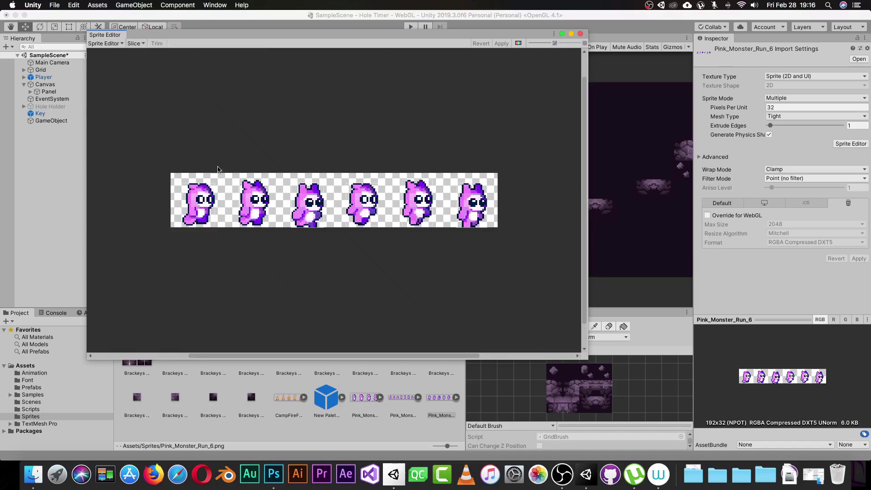
pyautogui.click(139, 44)
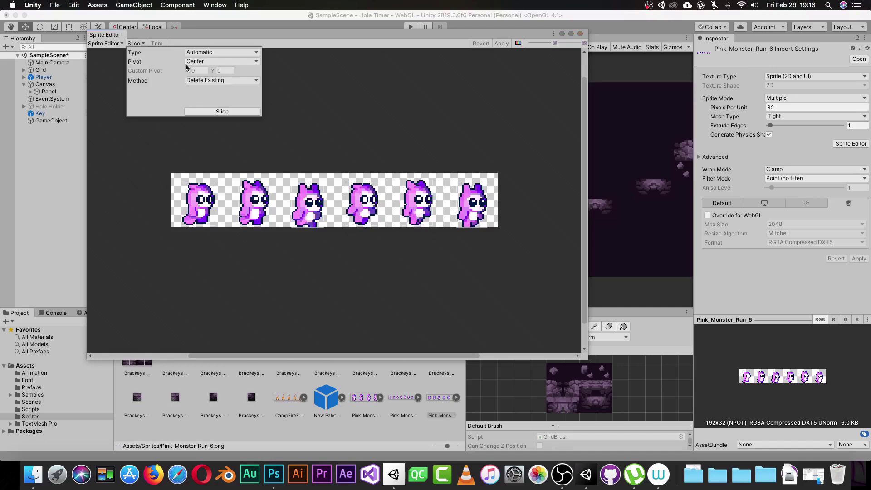
pyautogui.click(211, 52)
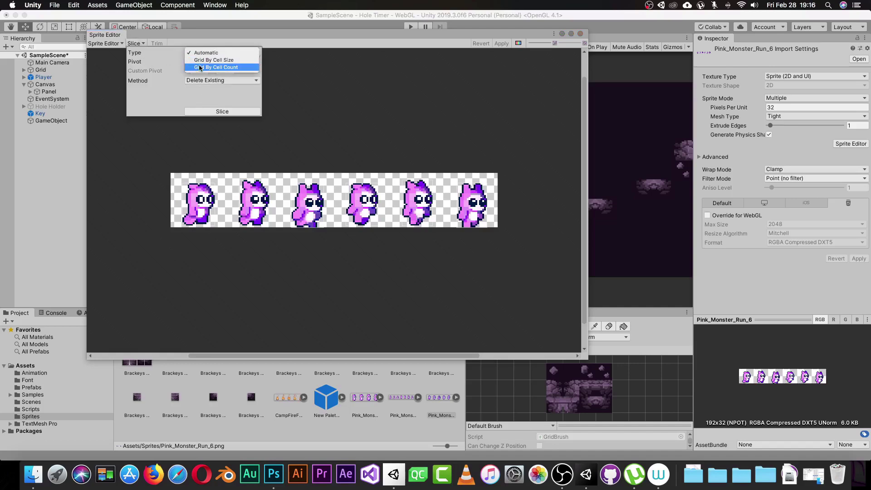
pyautogui.click(202, 52)
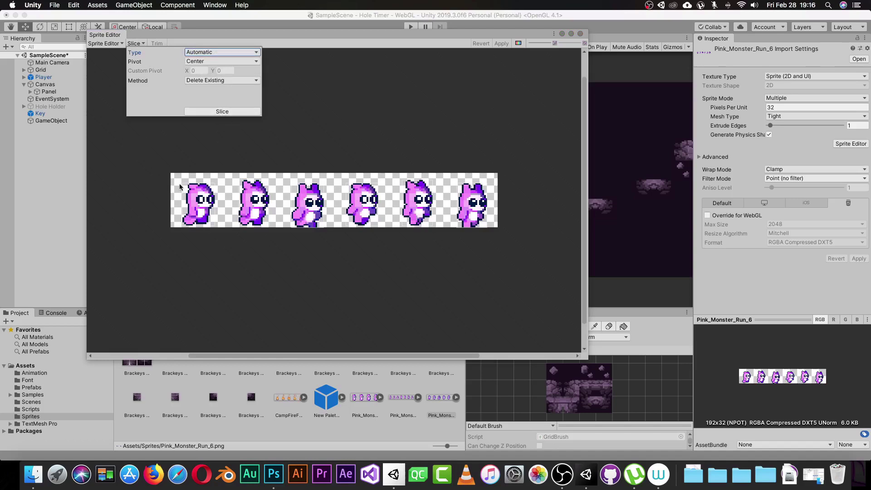
pyautogui.click(161, 210)
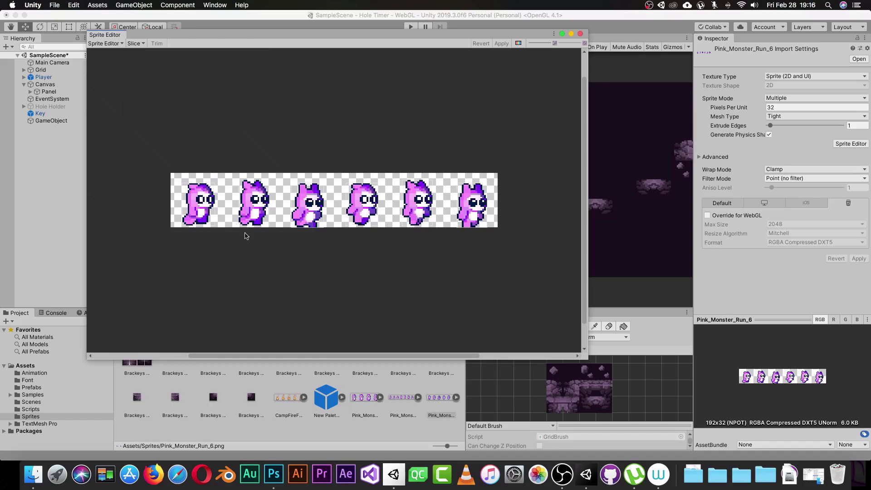
# Step: Nudge the first frame's rectangle, check all six run frames, then close and apply the import settings
pyautogui.click(198, 204)
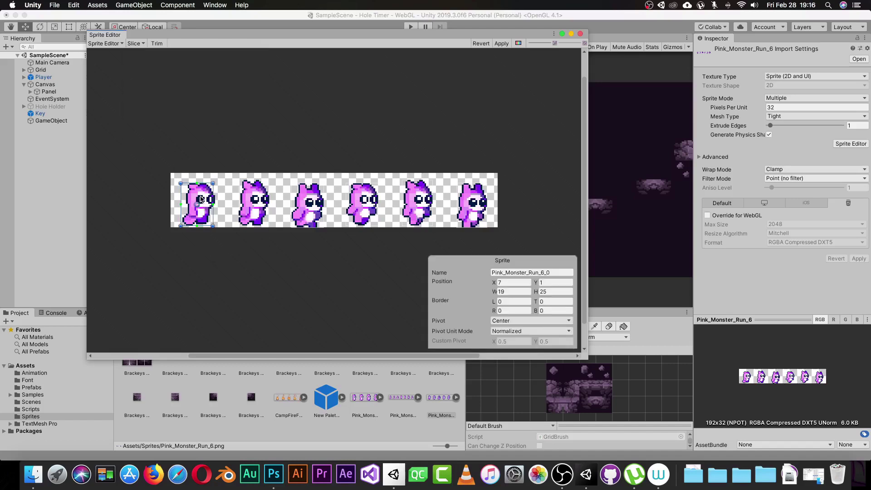
pyautogui.moveTo(210, 198); pyautogui.dragTo(212, 199)
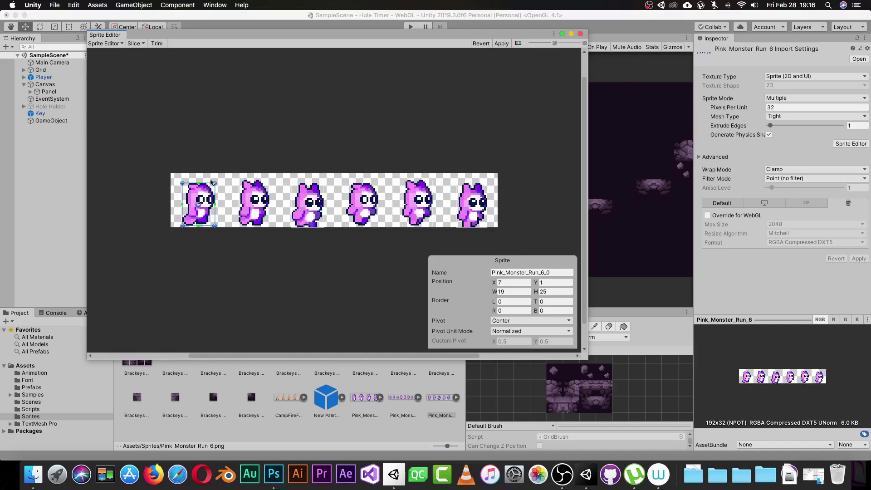
pyautogui.click(250, 217)
pyautogui.click(306, 214)
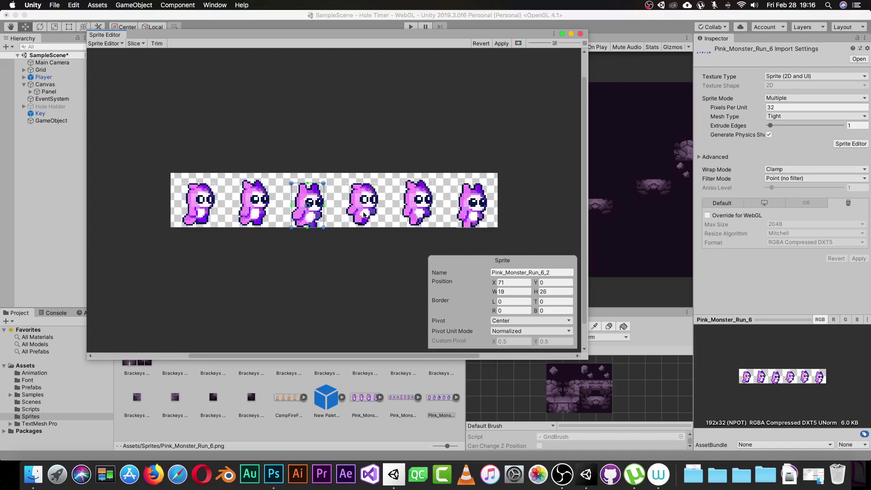
pyautogui.click(369, 210)
pyautogui.click(423, 210)
pyautogui.click(474, 209)
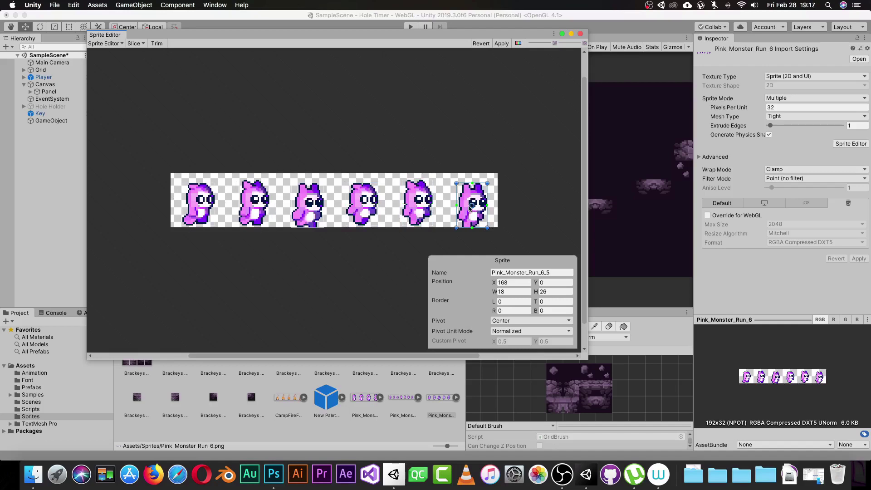
pyautogui.click(527, 224)
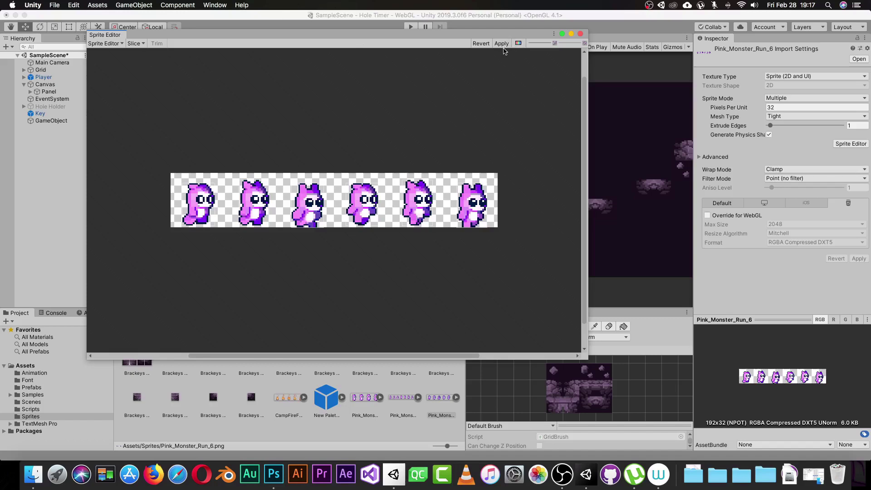
pyautogui.click(581, 34)
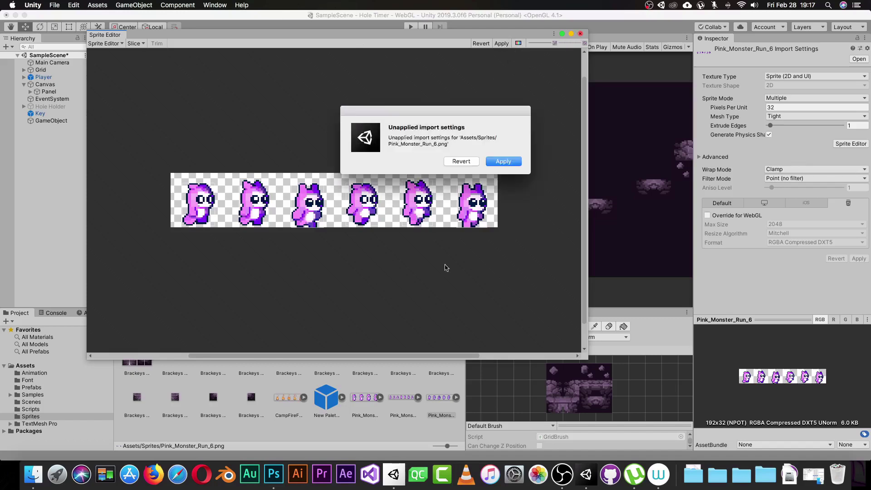
pyautogui.click(473, 161)
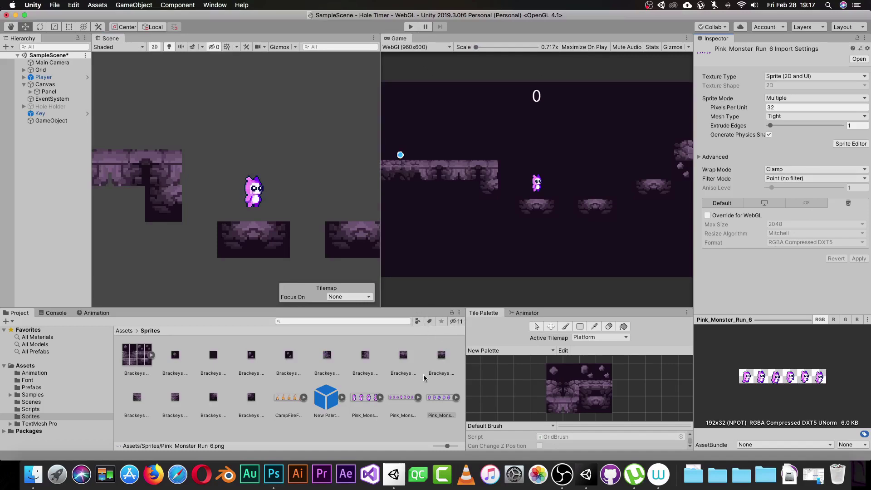
# Step: Expand Pink_Monster_Run_6, preview frames _0 through _5, and select all six together
pyautogui.click(443, 400)
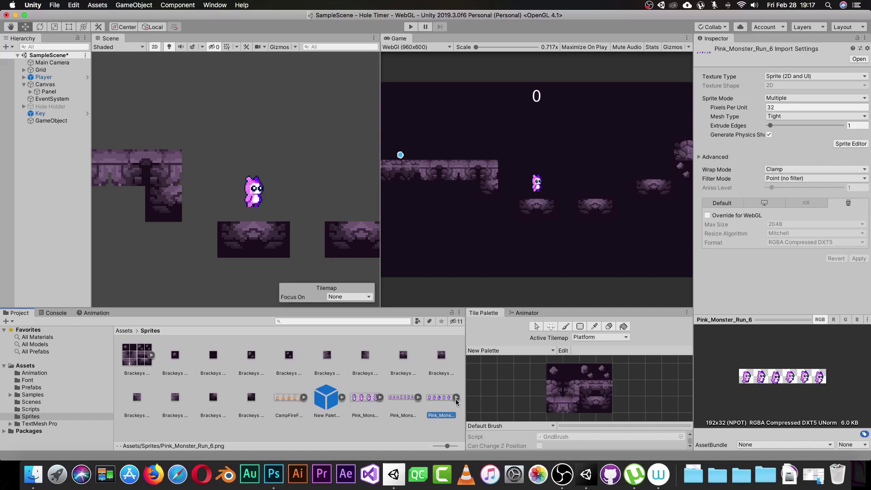
pyautogui.click(457, 401)
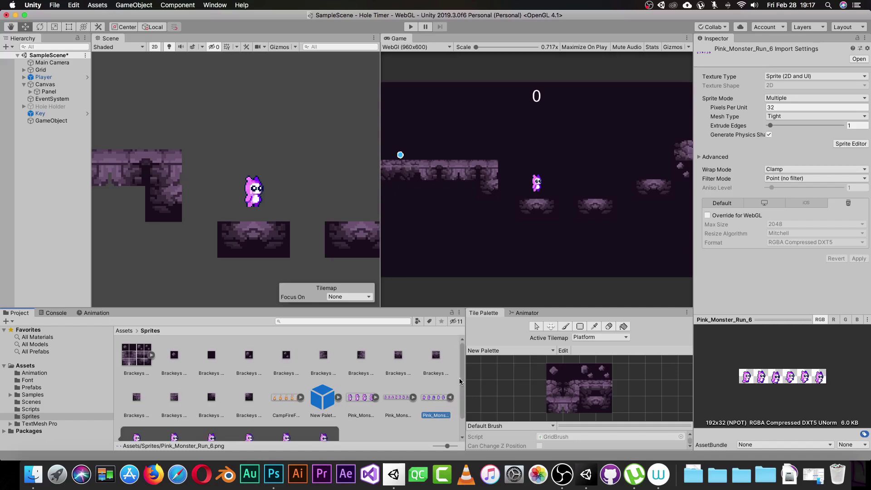
pyautogui.scroll(-1, 459, 383)
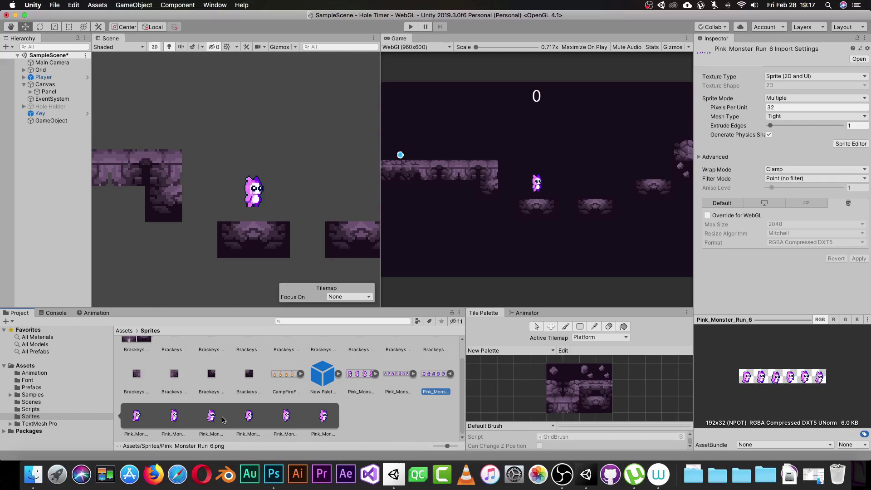
pyautogui.click(135, 417)
pyautogui.click(171, 420)
pyautogui.click(212, 421)
pyautogui.click(250, 419)
pyautogui.click(287, 416)
pyautogui.click(330, 417)
pyautogui.click(137, 421)
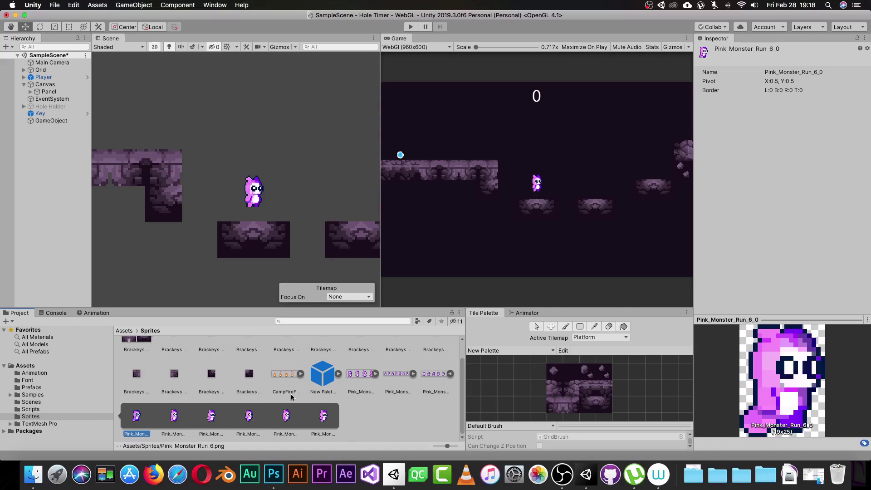
pyautogui.keyDown('shift'); pyautogui.click(327, 415); pyautogui.keyUp('shift')
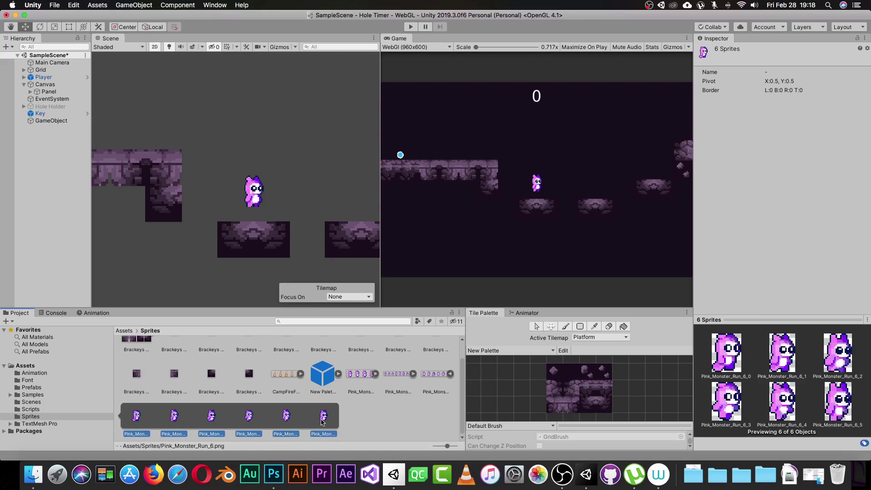
pyautogui.moveTo(325, 423); pyautogui.dragTo(284, 199)
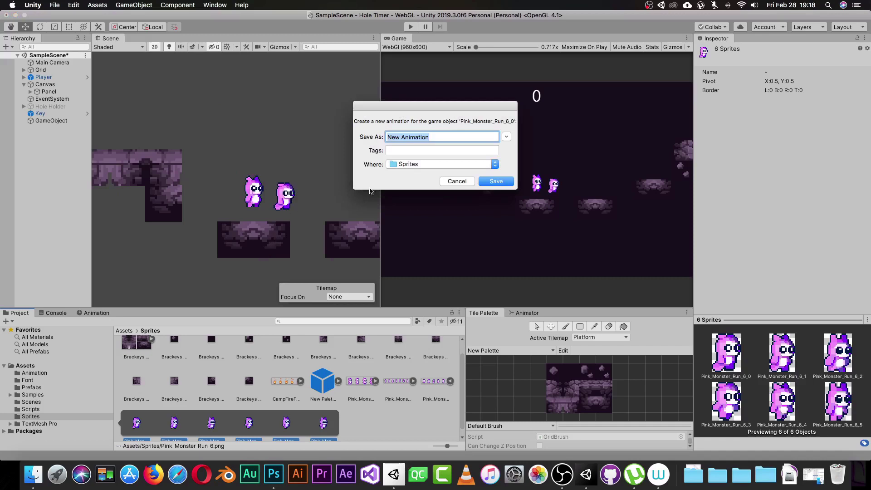
pyautogui.moveTo(415, 111); pyautogui.dragTo(396, 122)
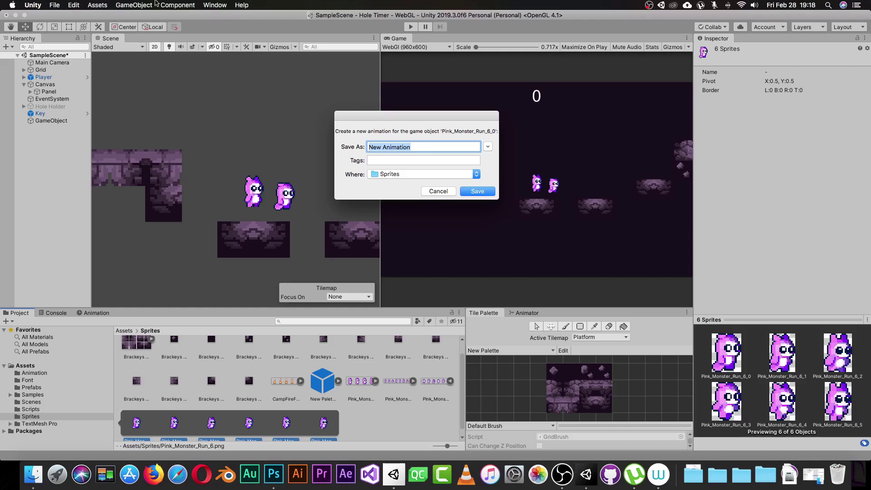
pyautogui.click(488, 147)
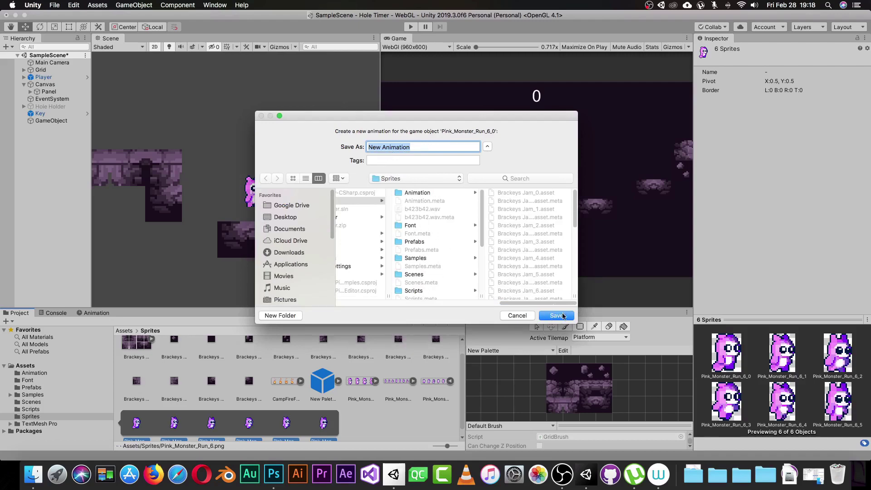
pyautogui.click(517, 316)
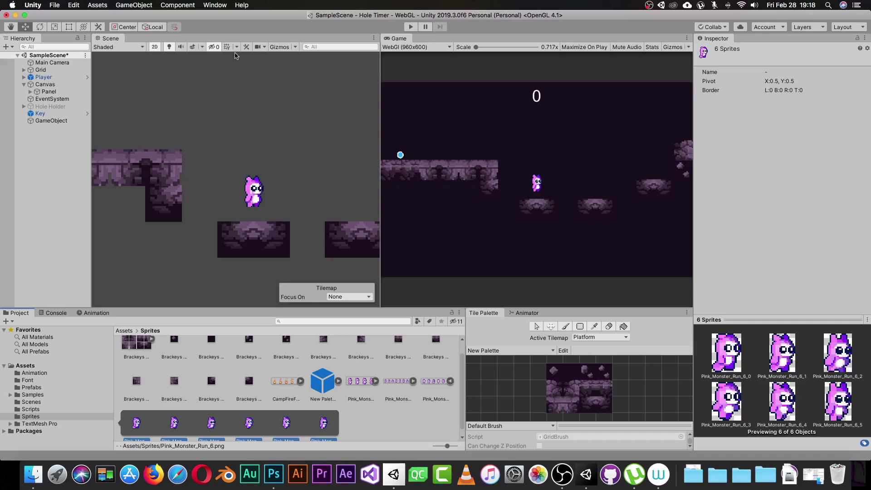
pyautogui.click(411, 27)
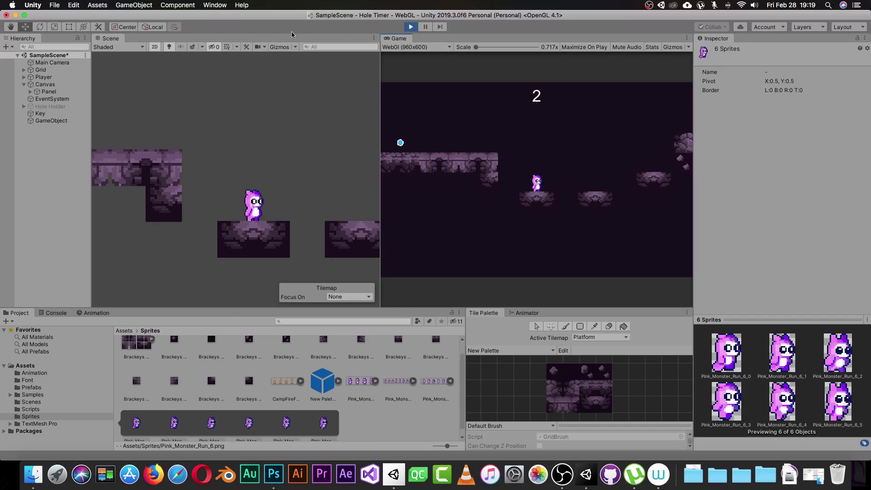
pyautogui.click(411, 26)
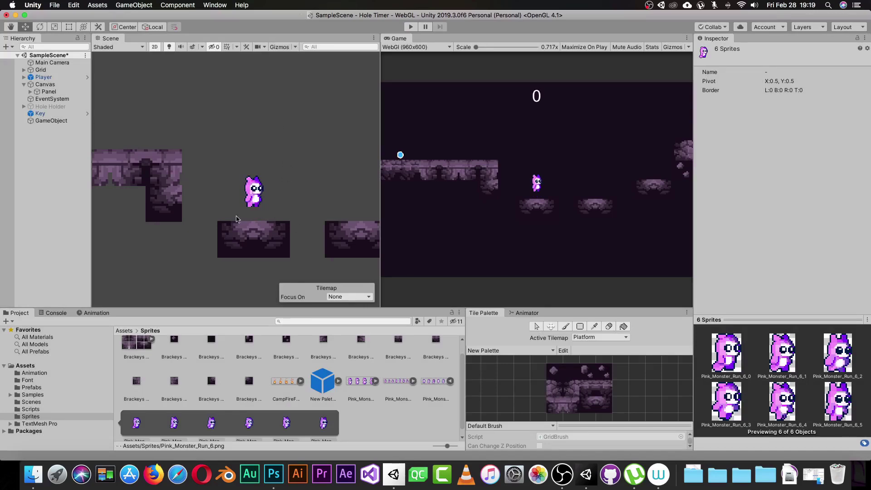
# Step: Show the Animation tab in the bottom panel, docked beside Project and Console
pyautogui.click(102, 313)
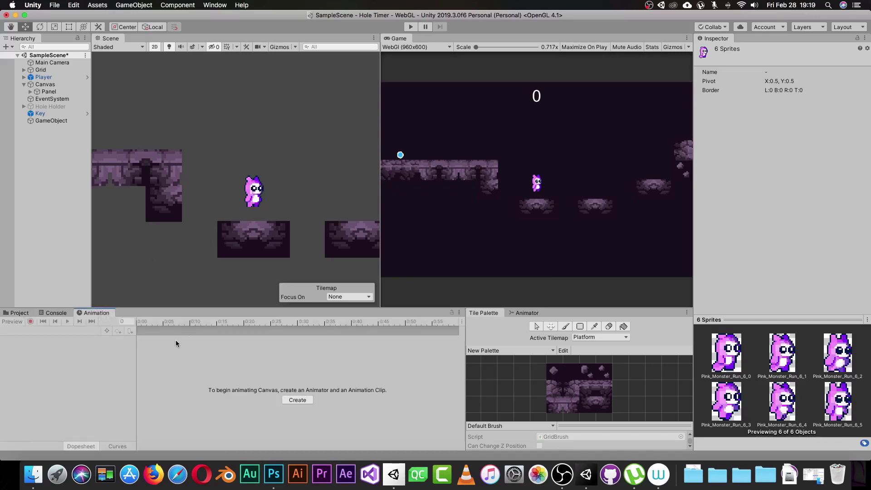
pyautogui.click(211, 5)
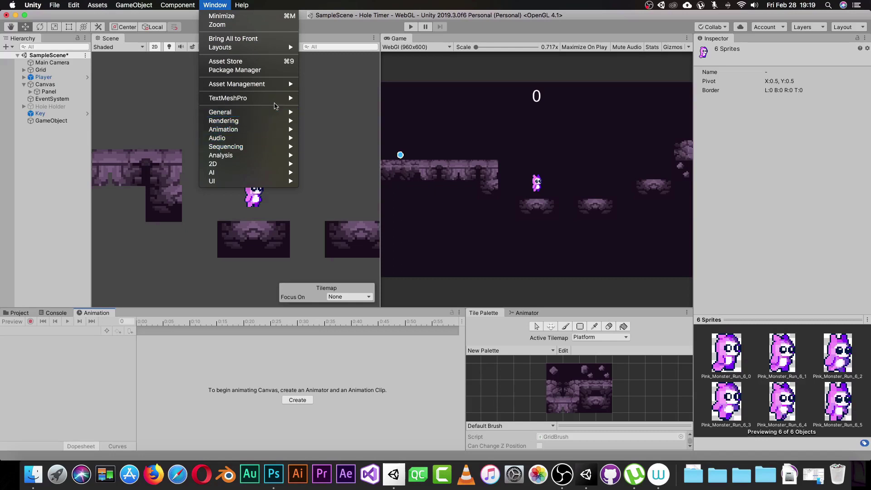
pyautogui.moveTo(273, 130)
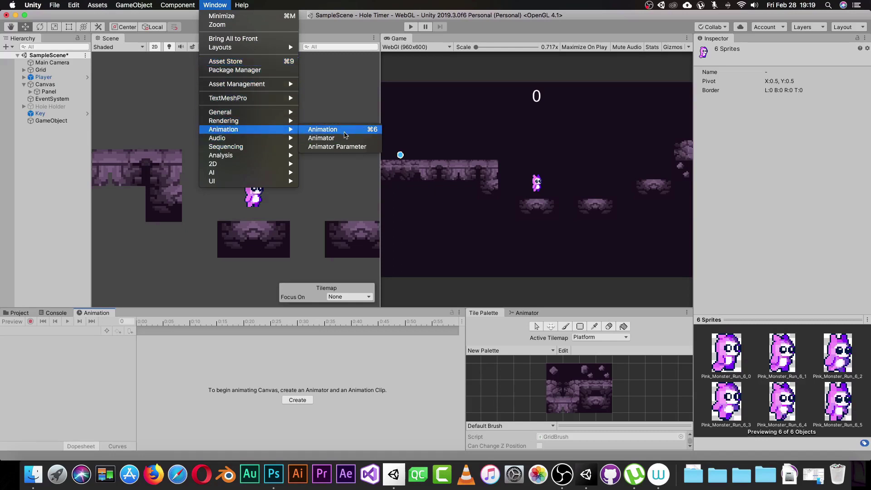
pyautogui.click(105, 315)
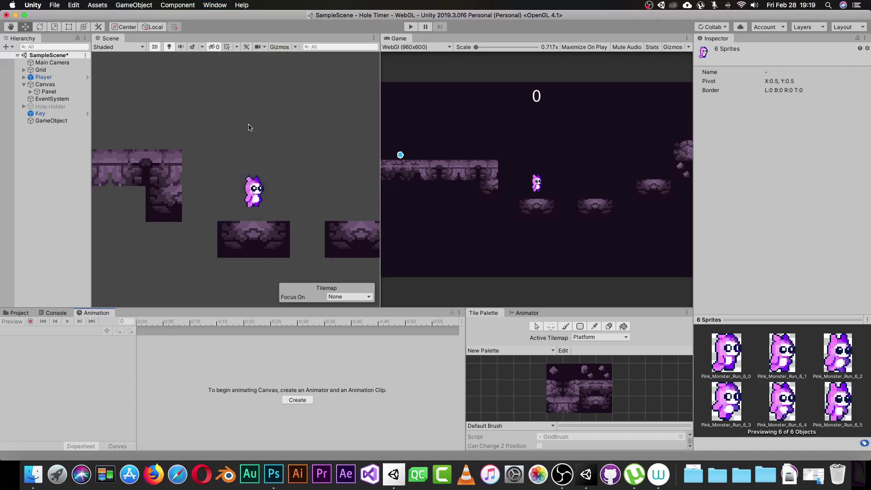
pyautogui.moveTo(101, 316)
pyautogui.mouseDown()
pyautogui.moveTo(245, 194)
pyautogui.moveTo(355, 145)
pyautogui.moveTo(319, 174)
pyautogui.moveTo(322, 29)
pyautogui.moveTo(309, 31)
pyautogui.moveTo(266, 220)
pyautogui.moveTo(90, 319)
pyautogui.mouseUp()
# Step: Add Pink_Monster_Run_6_0 on the left platform (X -3.03, Y 1.47) and open its Animation timeline
pyautogui.click(20, 313)
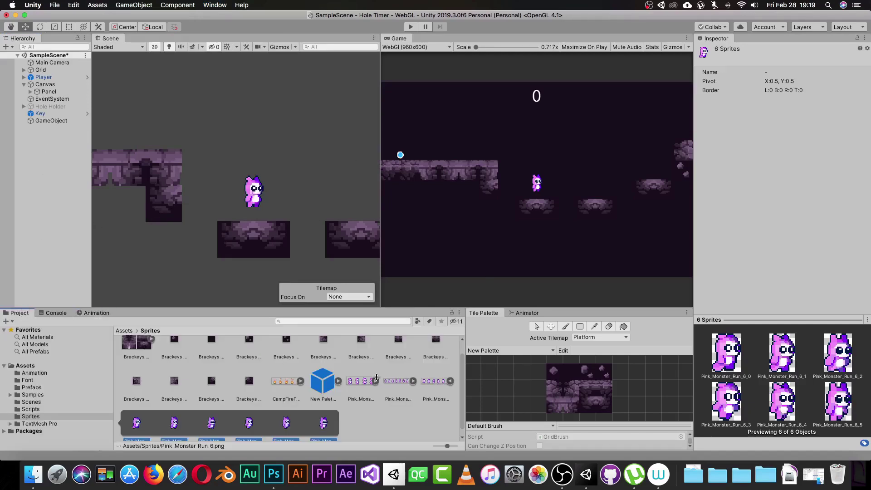
pyautogui.scroll(-1, 136, 424)
pyautogui.click(138, 425)
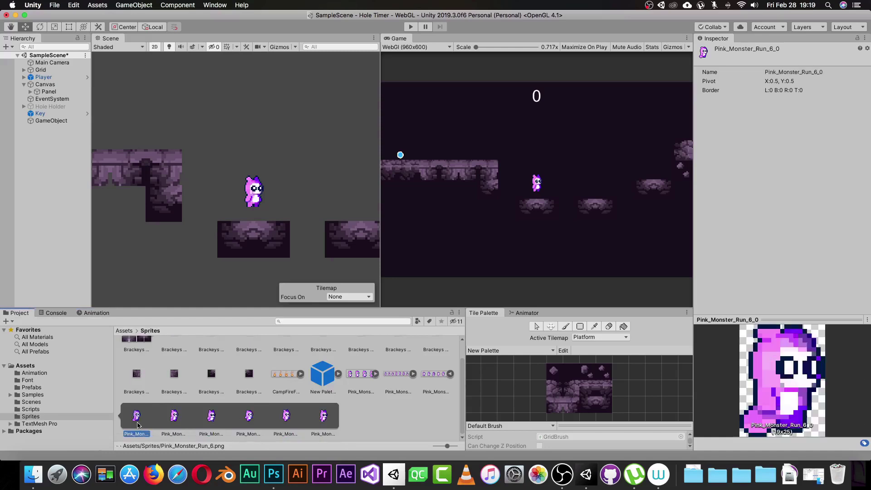
pyautogui.moveTo(137, 420); pyautogui.dragTo(44, 168)
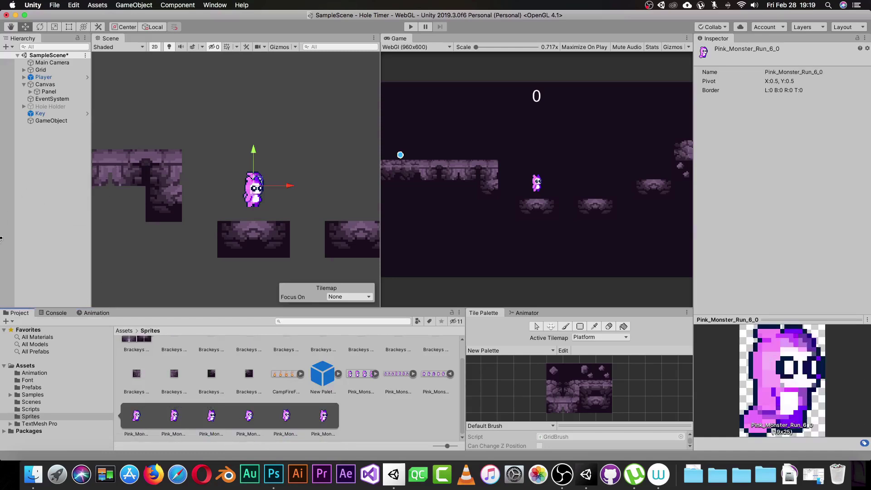
pyautogui.moveTo(255, 158); pyautogui.dragTo(242, 106)
pyautogui.moveTo(286, 142); pyautogui.dragTo(177, 142)
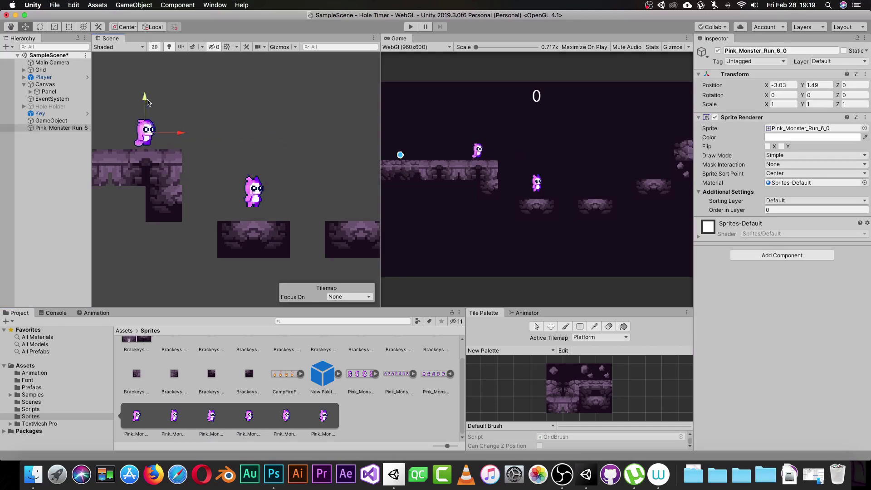
pyautogui.click(174, 122)
pyautogui.click(73, 128)
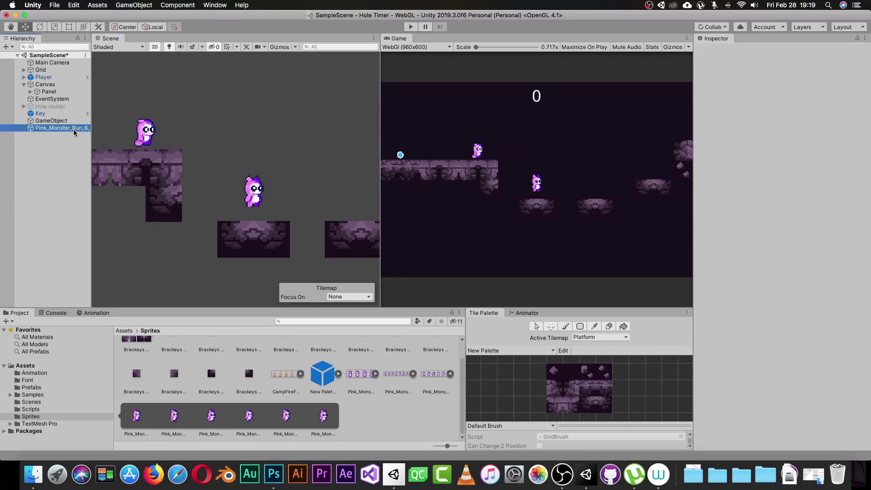
pyautogui.click(94, 313)
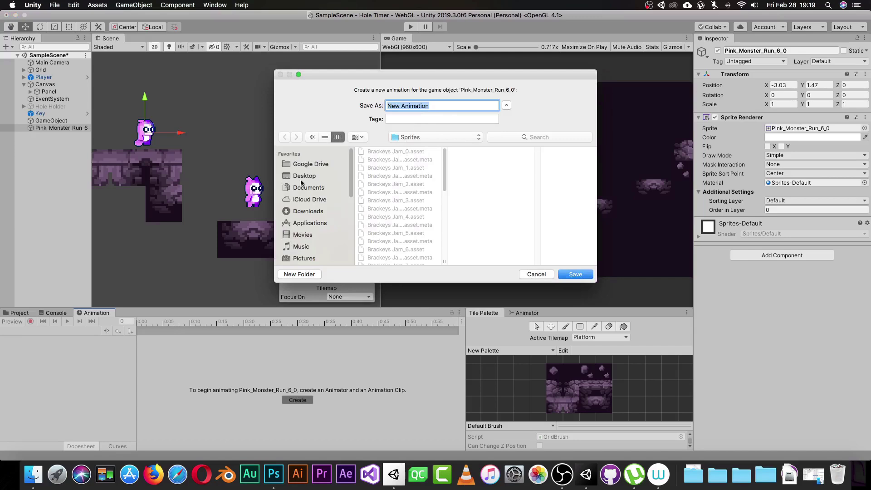
# Step: Save a new animation clip named Test01 in the Sprites folder
pyautogui.click(507, 106)
pyautogui.click(506, 106)
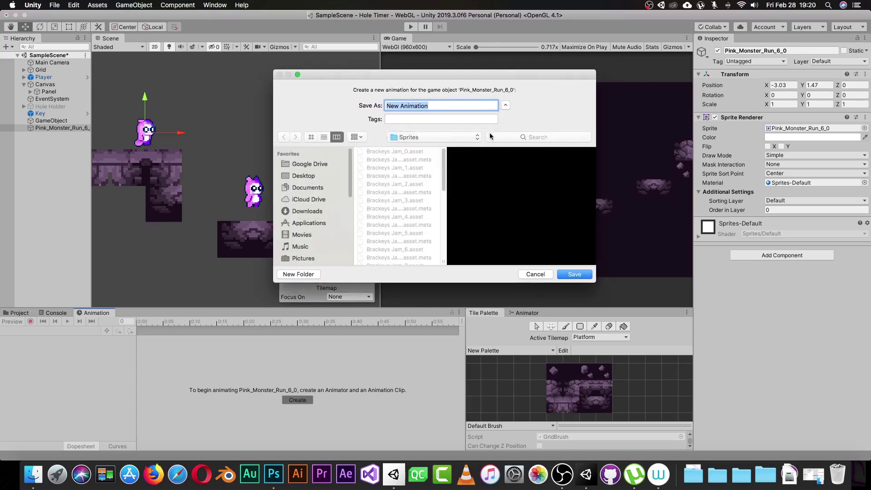
pyautogui.click(468, 137)
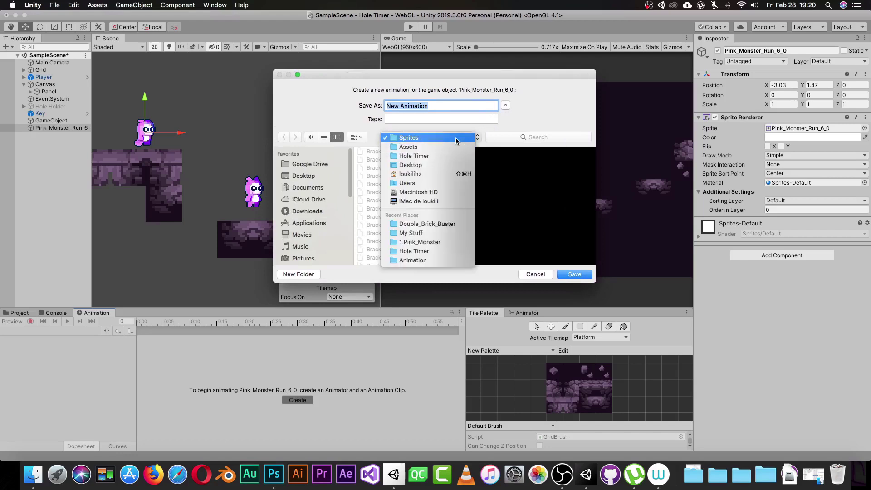
pyautogui.click(456, 138)
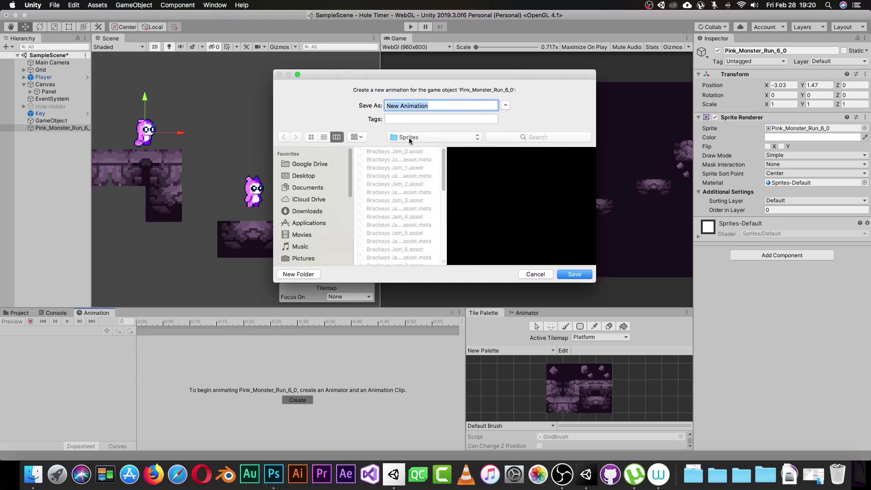
pyautogui.click(439, 105)
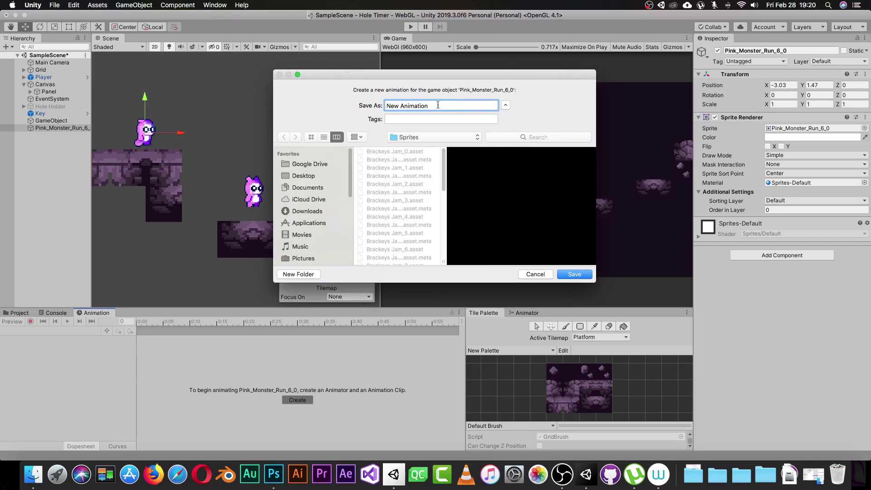
pyautogui.moveTo(438, 105); pyautogui.dragTo(369, 117)
pyautogui.write('Test')
pyautogui.click(573, 274)
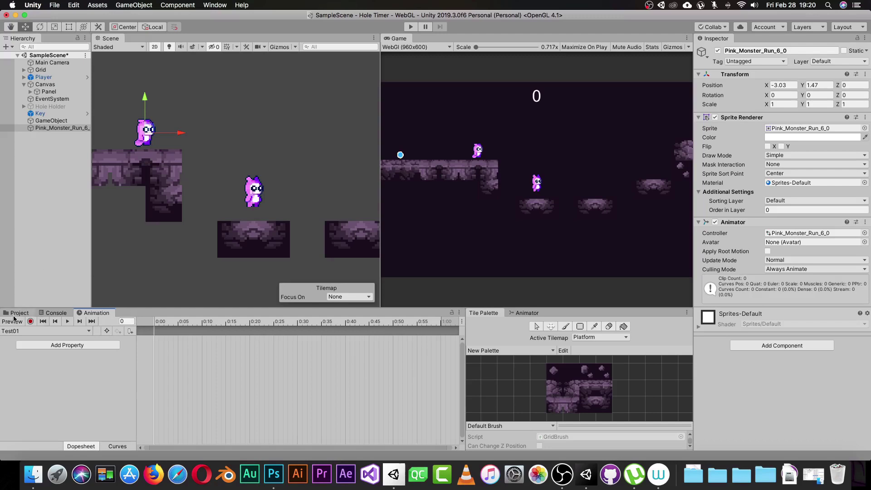
# Step: Enable recording and key the monster's starting position at frame 0
pyautogui.click(30, 322)
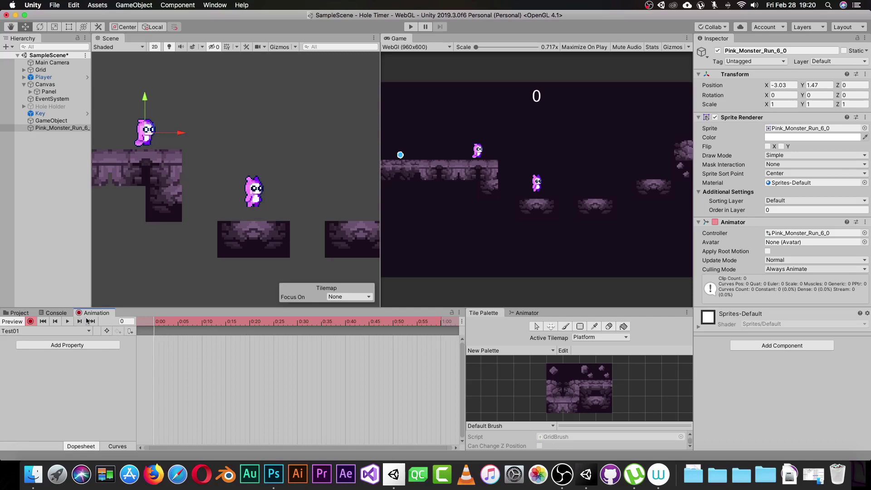
pyautogui.click(123, 321)
pyautogui.click(153, 330)
pyautogui.moveTo(147, 101); pyautogui.dragTo(148, 99)
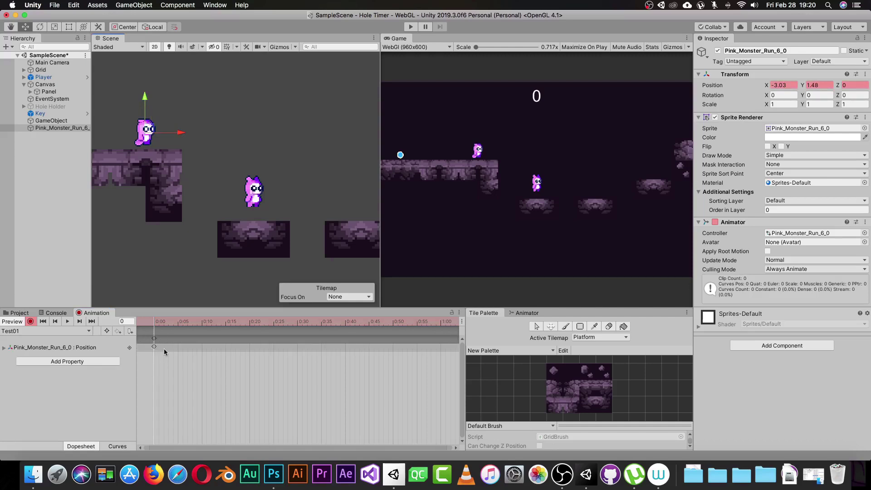
# Step: Key the monster raised at frame 45, scrub back to preview, then delete all position keys
pyautogui.click(121, 321)
pyautogui.press('Return')
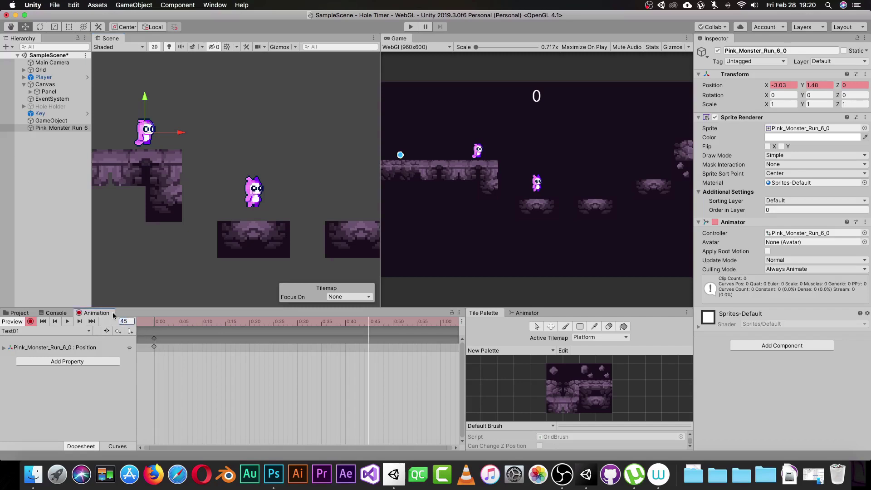
pyautogui.moveTo(148, 101); pyautogui.dragTo(153, 61)
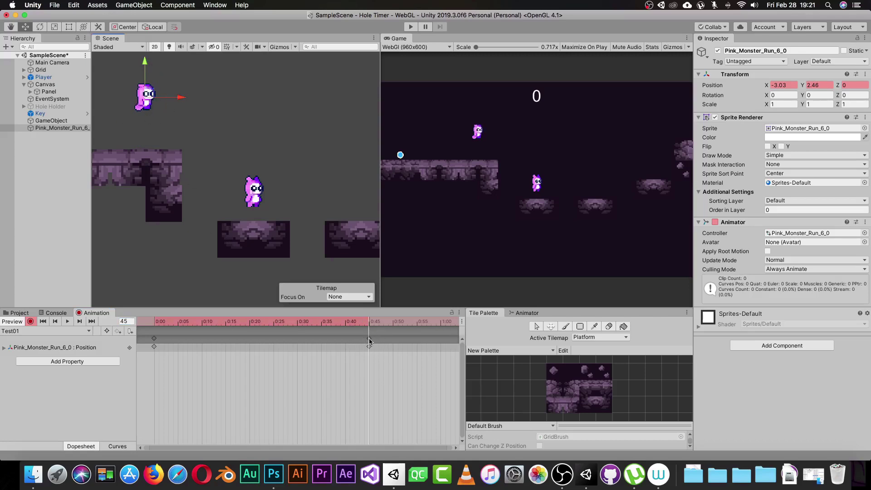
pyautogui.moveTo(370, 325); pyautogui.dragTo(306, 338)
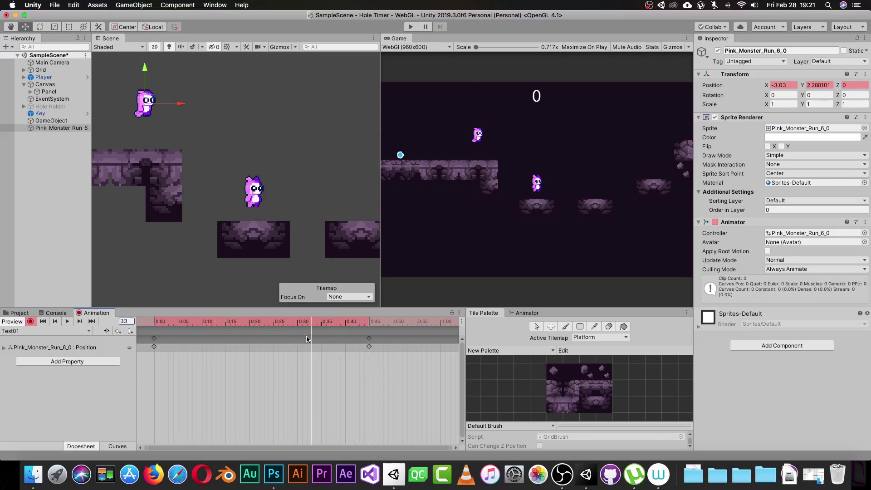
pyautogui.moveTo(384, 377); pyautogui.dragTo(145, 327)
pyautogui.press('Delete')
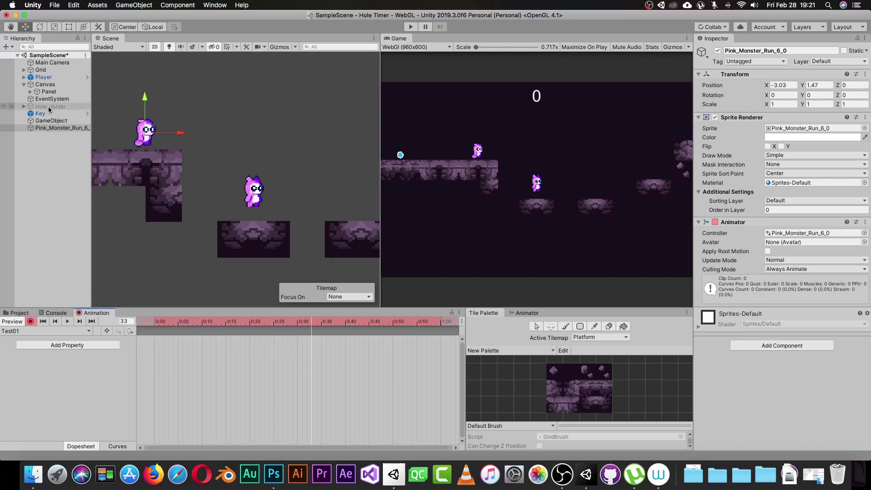
# Step: Turn recording off, dock Animation beside Game, and key Pink_Monster_Run_6_0 at frame 0 on a Sprite track
pyautogui.moveTo(59, 128); pyautogui.dragTo(151, 355)
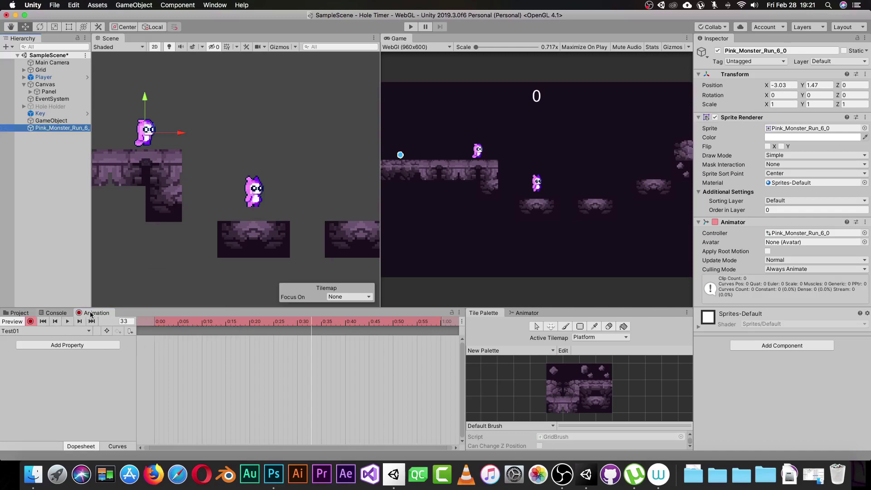
pyautogui.click(31, 322)
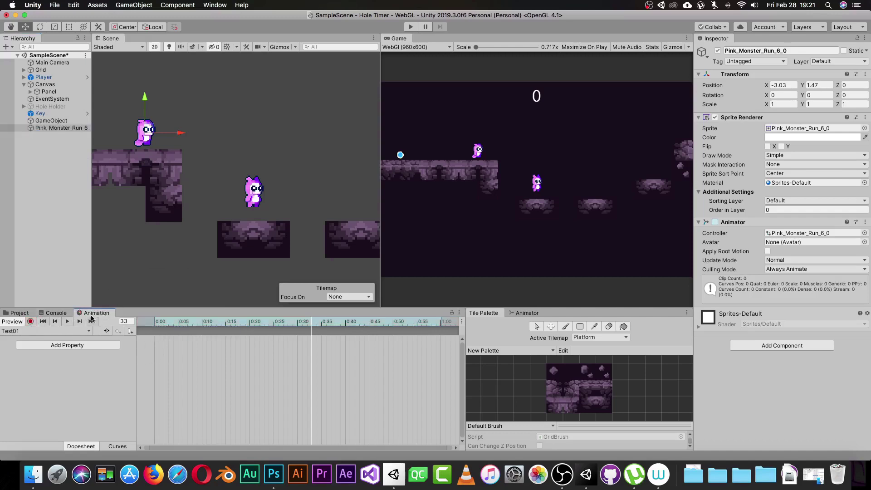
pyautogui.moveTo(91, 314); pyautogui.dragTo(422, 45)
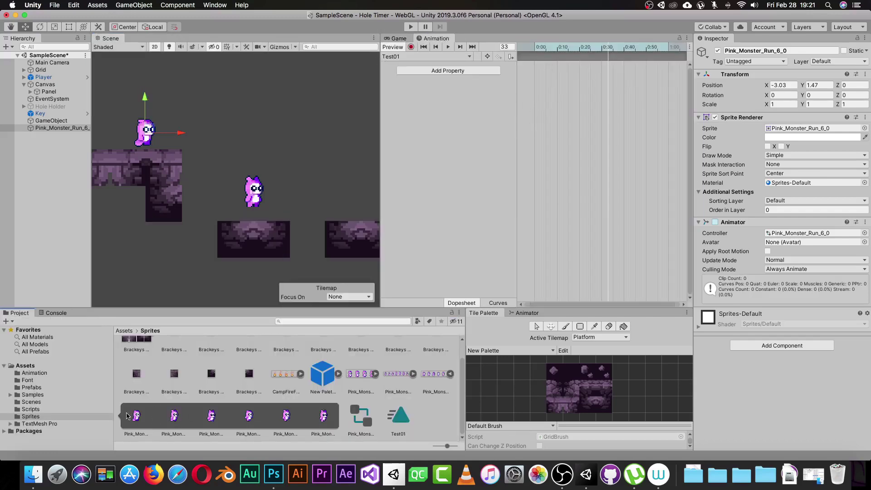
pyautogui.click(63, 129)
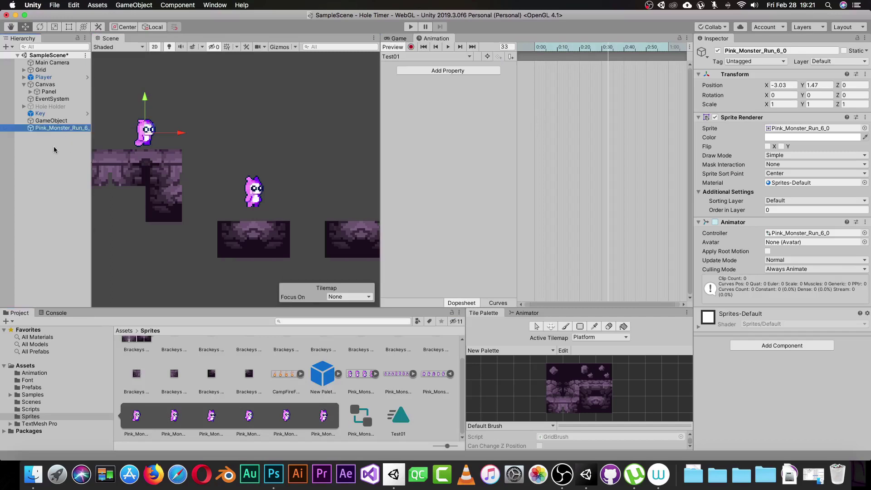
pyautogui.moveTo(129, 422); pyautogui.dragTo(530, 73)
pyautogui.click(505, 47)
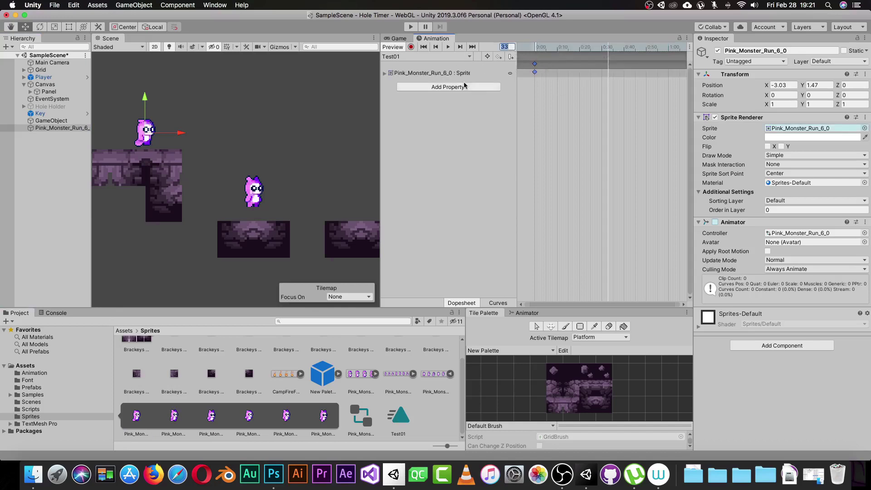
# Step: Key run sprites _1 to _5 at frames 10, 20, 30, 40 and 50
pyautogui.write('10')
pyautogui.press('Return')
pyautogui.moveTo(166, 419); pyautogui.dragTo(558, 74)
pyautogui.moveTo(207, 419); pyautogui.dragTo(580, 75)
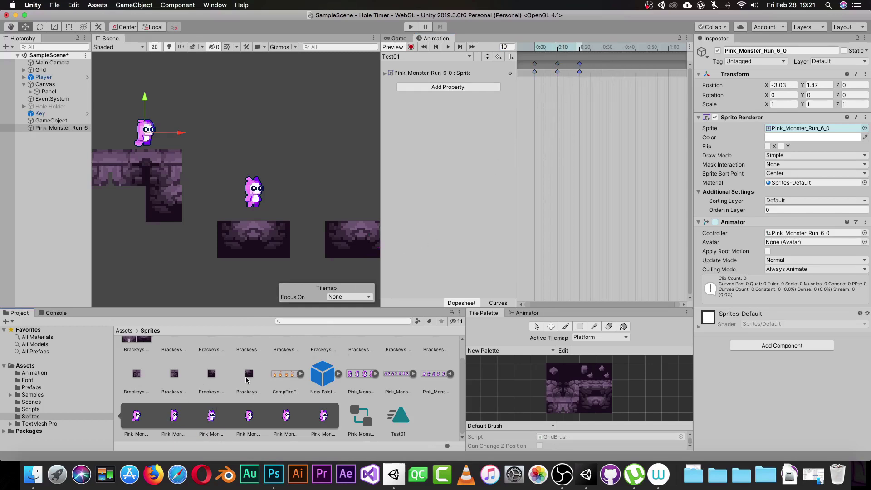
pyautogui.moveTo(248, 416); pyautogui.dragTo(603, 73)
pyautogui.moveTo(279, 424); pyautogui.dragTo(622, 73)
pyautogui.moveTo(286, 416); pyautogui.dragTo(624, 73)
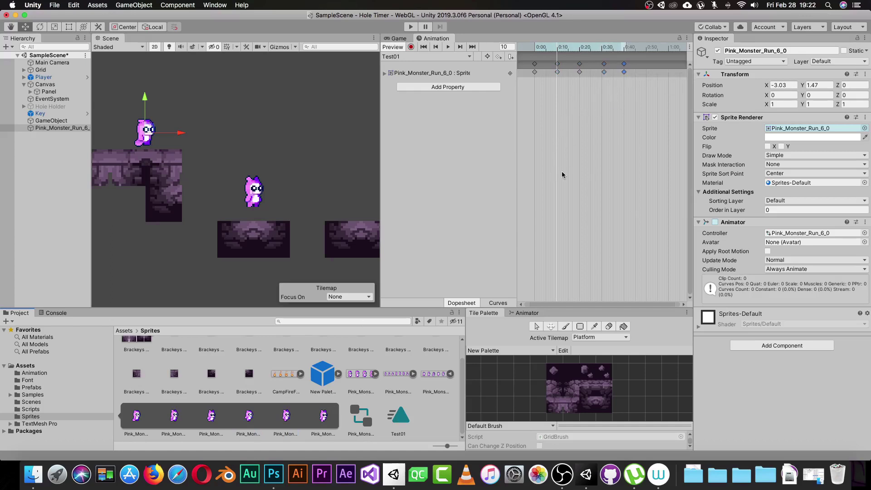
pyautogui.moveTo(316, 413); pyautogui.dragTo(647, 73)
# Step: Play and stop the Test01 run-cycle preview, then select Player to show its Idle clip
pyautogui.click(448, 47)
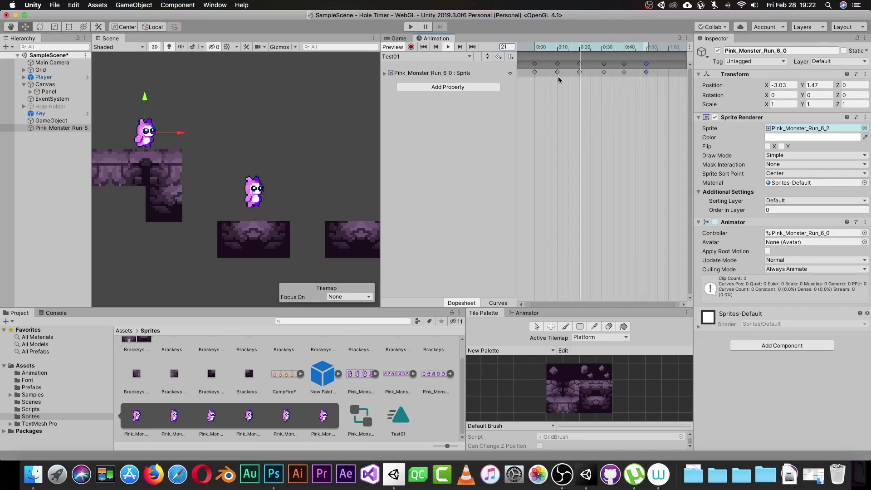
pyautogui.click(448, 46)
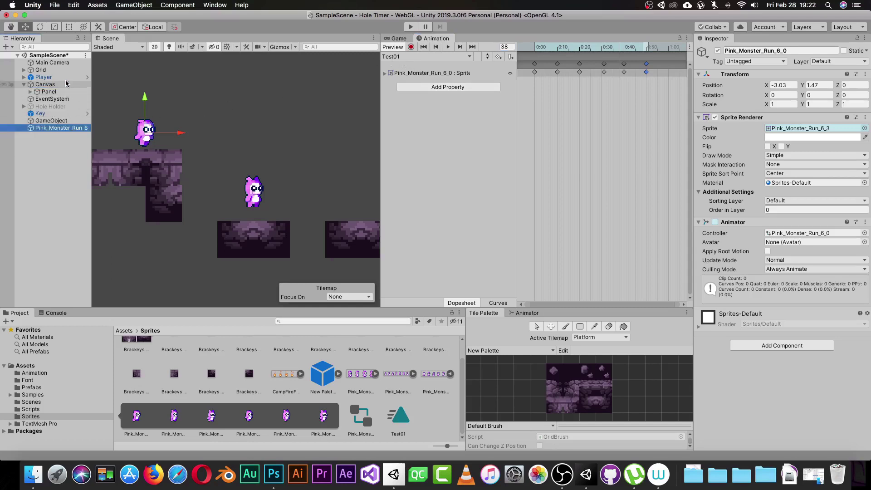
pyautogui.click(45, 77)
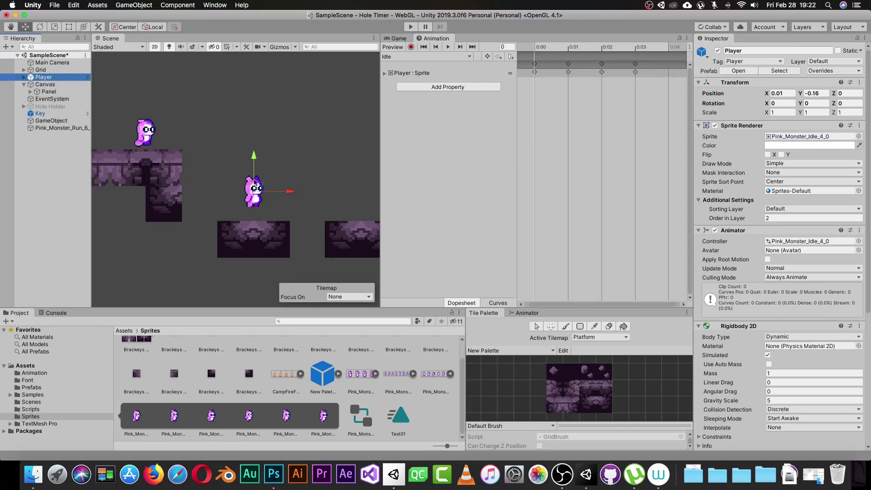
# Step: Delete the Pink_Monster_Run_6_0 test object from the scene
pyautogui.click(82, 132)
pyautogui.click(68, 128)
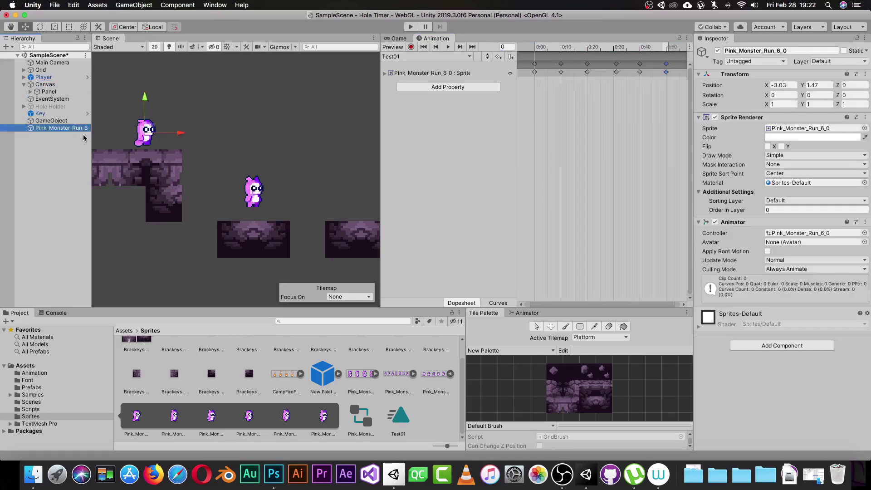
pyautogui.press('super+BackSpace')
# Step: Preview the Player's Idle, Jump and Run clips, then dock the Animation window below the scene
pyautogui.click(43, 77)
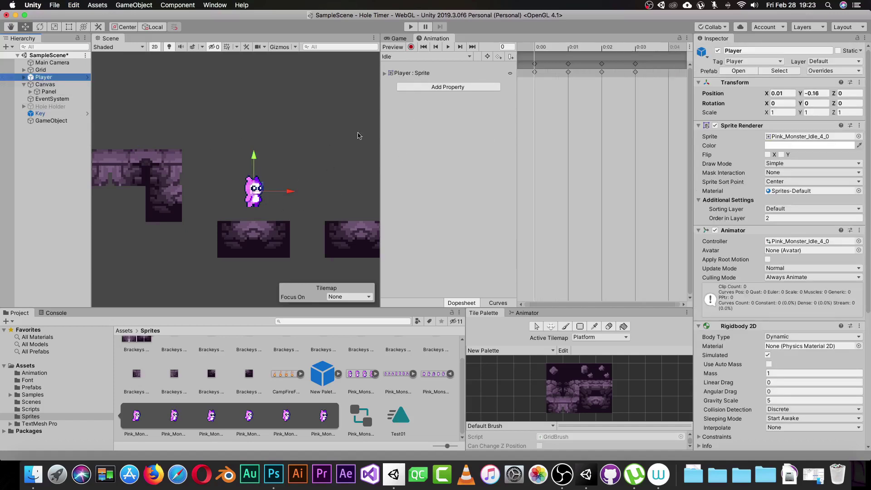
pyautogui.click(448, 46)
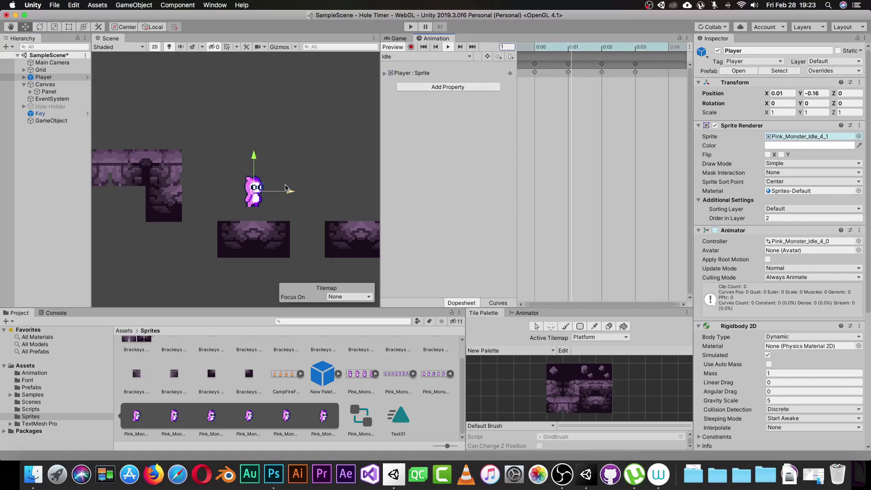
pyautogui.click(404, 57)
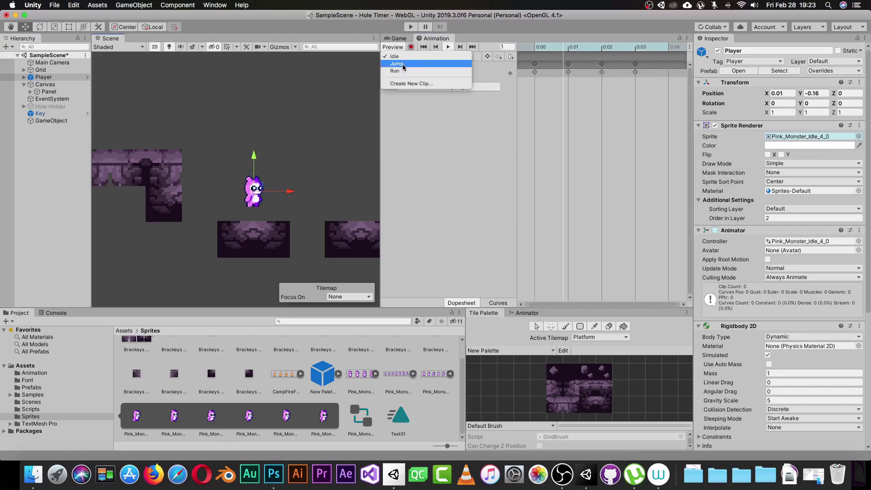
pyautogui.click(397, 64)
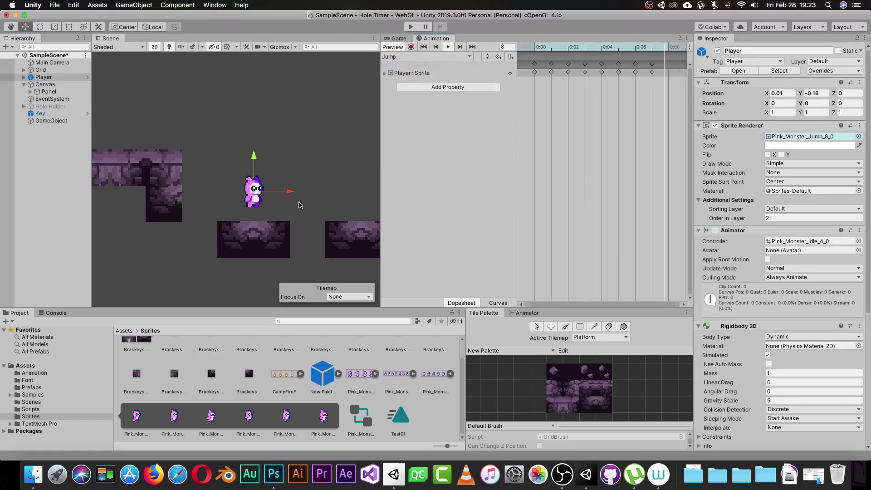
pyautogui.click(399, 57)
pyautogui.click(399, 63)
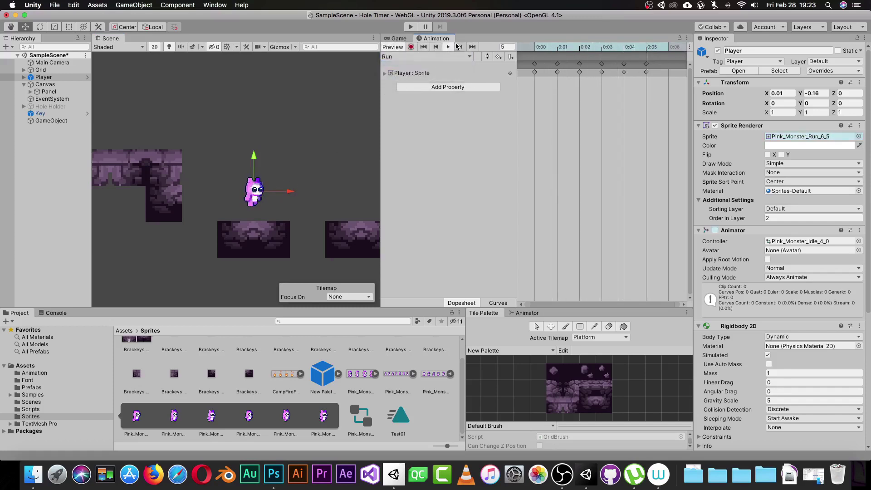
pyautogui.press('space')
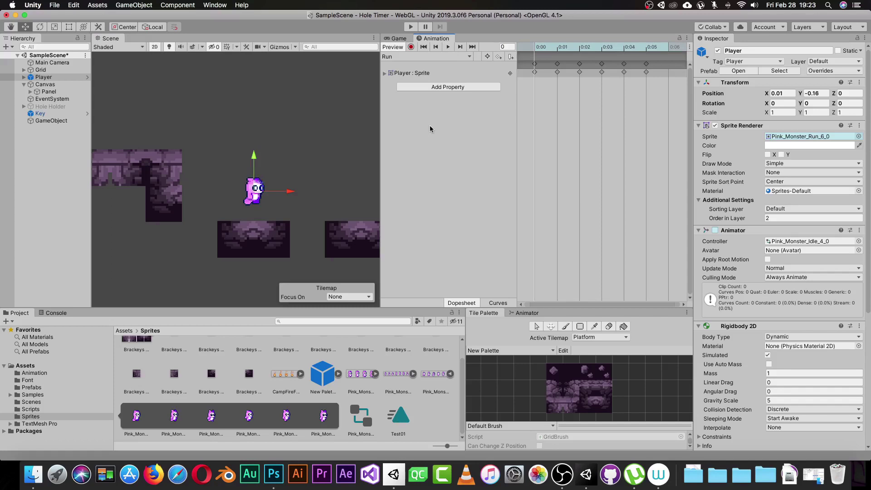
pyautogui.moveTo(432, 40); pyautogui.dragTo(81, 309)
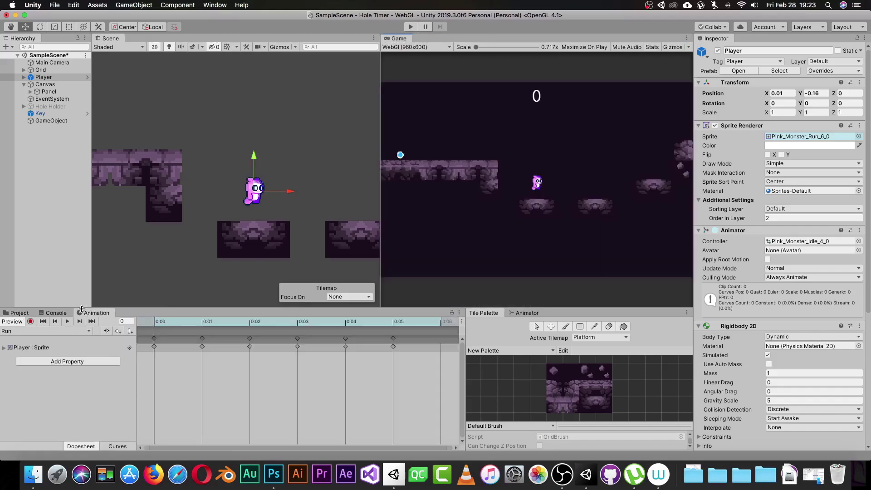